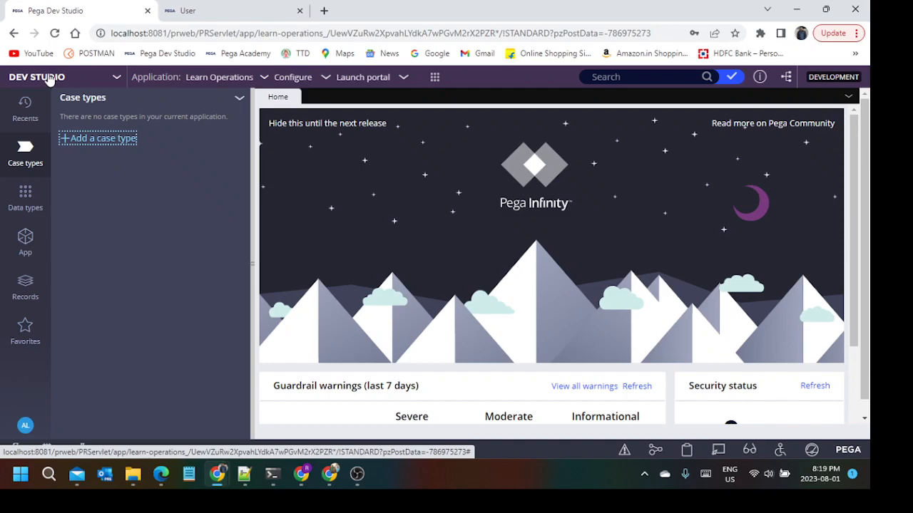
- Switch to App Studio and create a standard case type named Test Case that reuses assets from the Learn Operations case layer
left_click(49, 79)
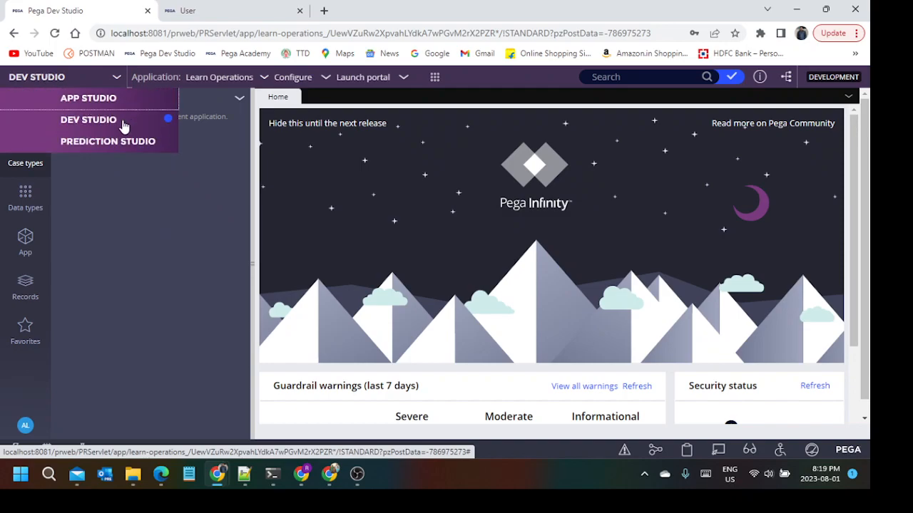
left_click(86, 102)
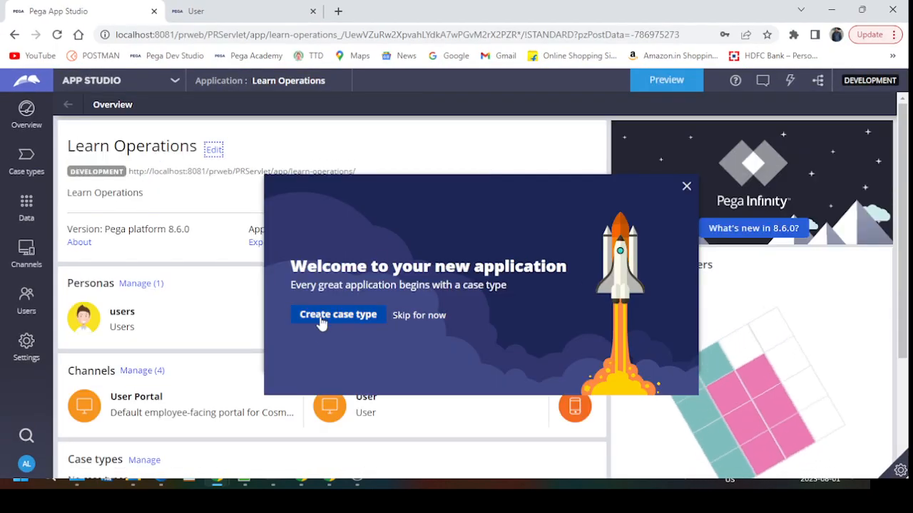
left_click(321, 321)
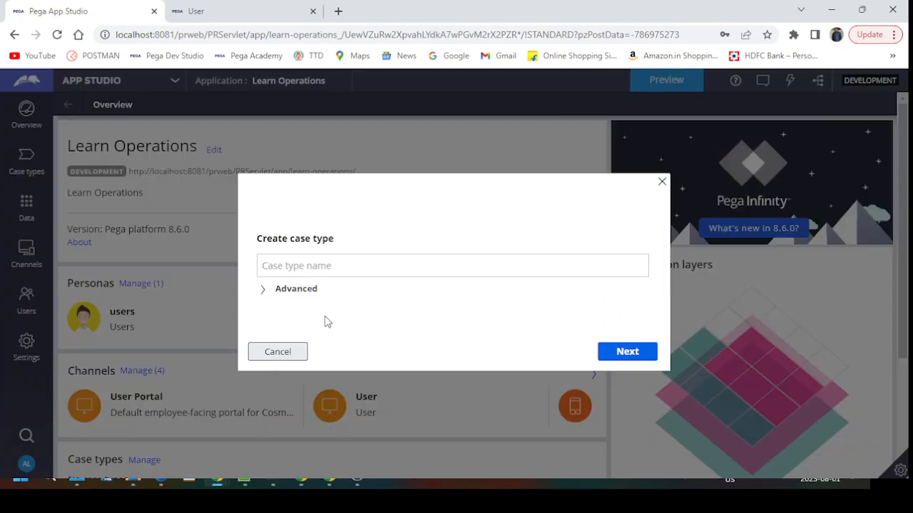
left_click(343, 265)
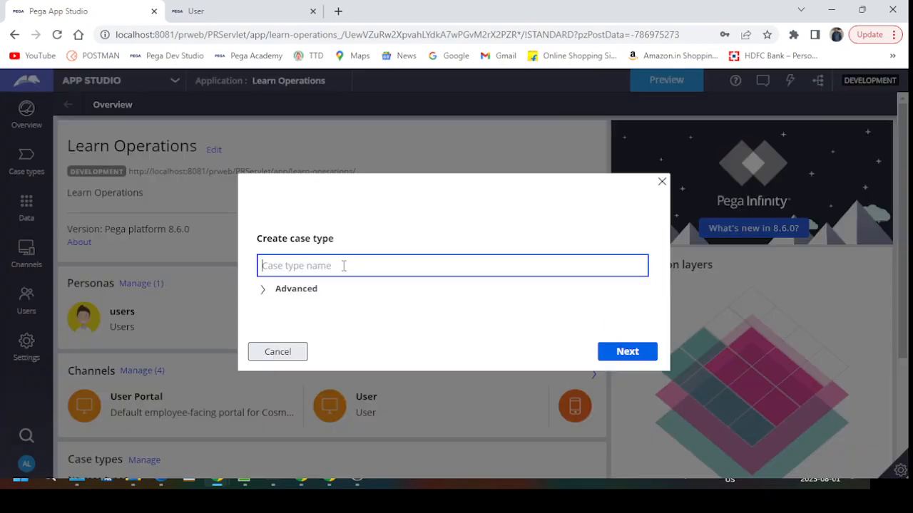
type("Test Case")
left_click(315, 291)
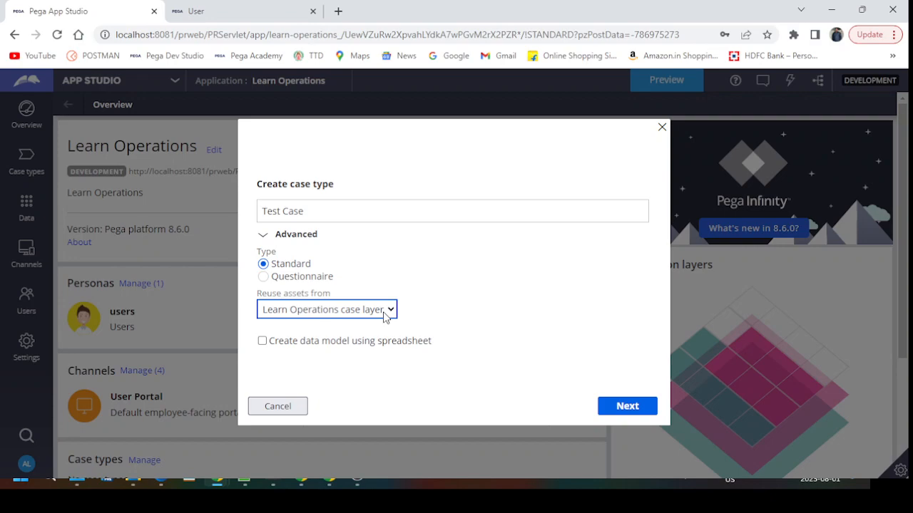
left_click(629, 410)
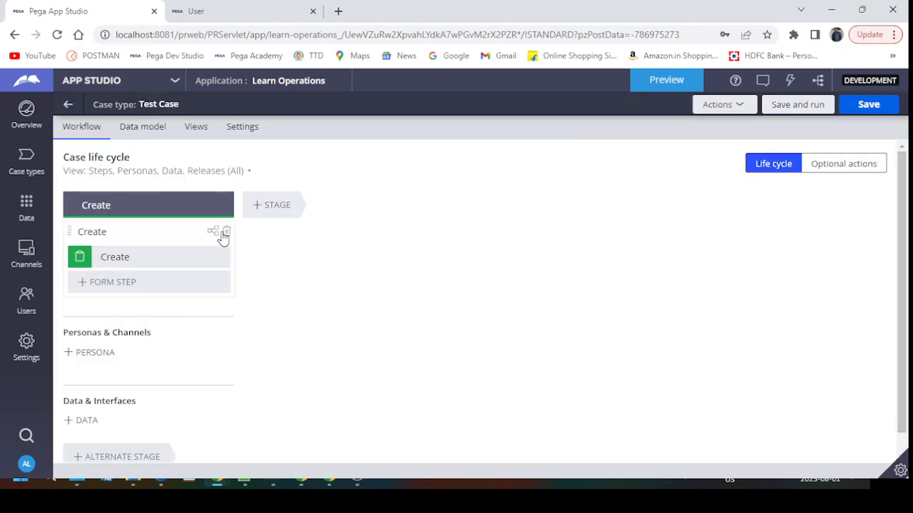
- Delete the default Create process from the first stage and add a second stage named Enter Details
left_click(225, 234)
left_click(283, 206)
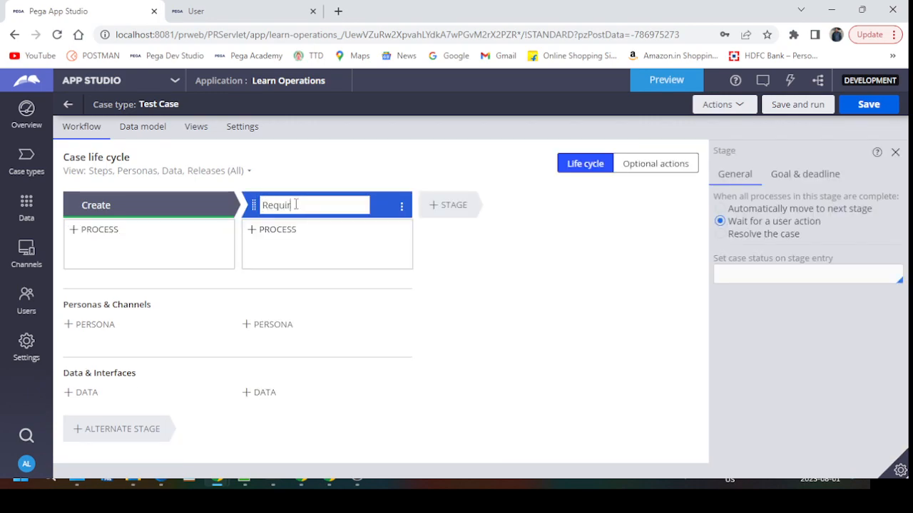
key("BackSpace")
key("BackSpace")
key("BackSpace")
key("BackSpace")
key("BackSpace")
key("BackSpace")
key("BackSpace")
key("BackSpace")
key("BackSpace")
key("BackSpace")
key("ctrl+a")
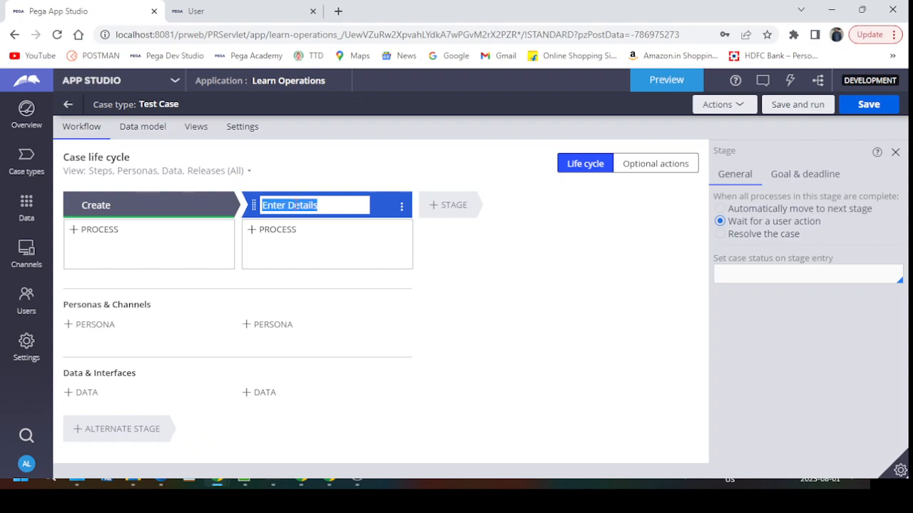
- Add a Collect information step named Enter Details to the Enter Details stage
left_click(300, 256)
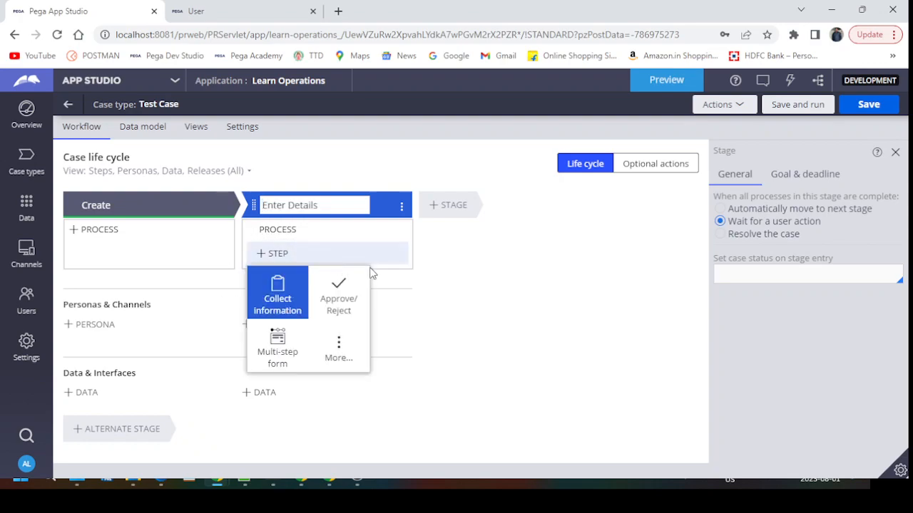
left_click(277, 303)
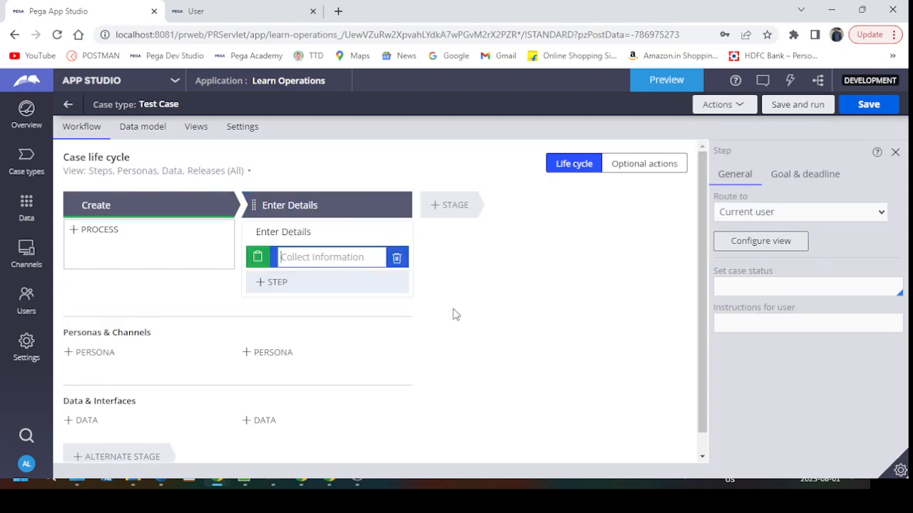
type("Enter Details")
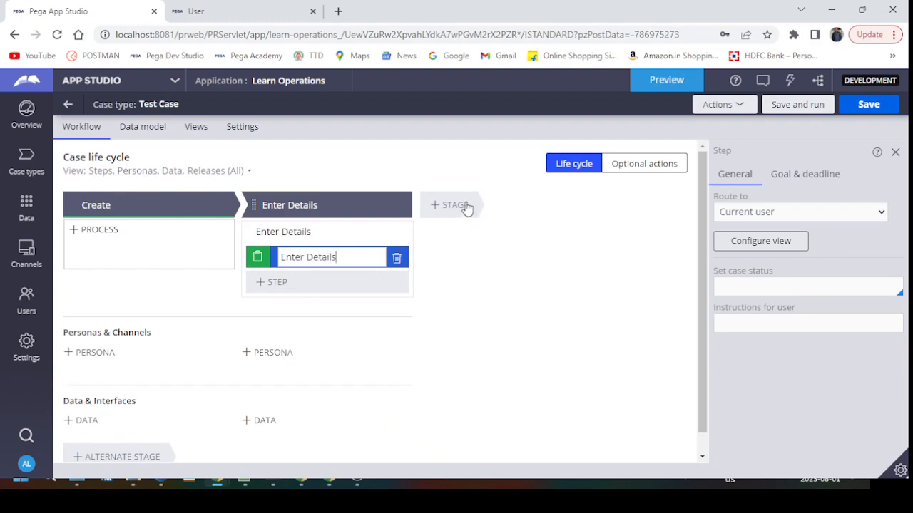
- Add a third stage containing an Approve/Reject step named ManagerApproval
left_click(455, 205)
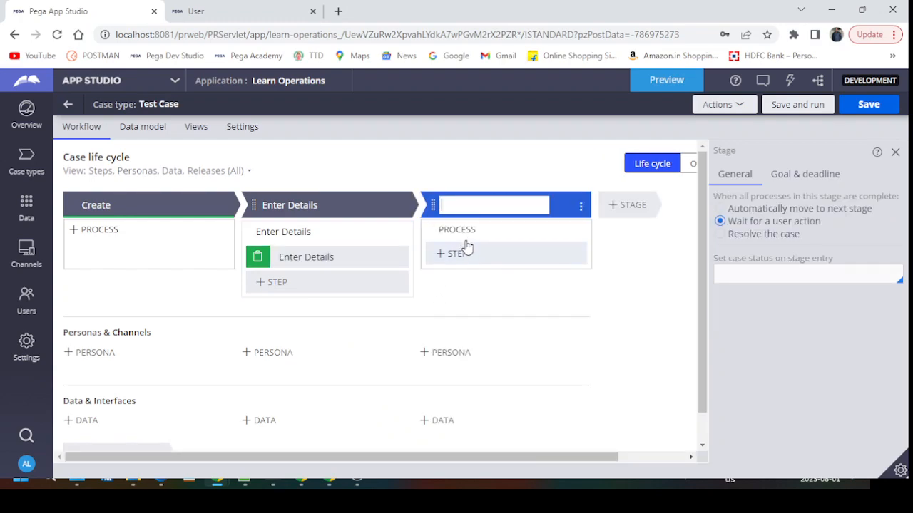
left_click(472, 251)
left_click(519, 299)
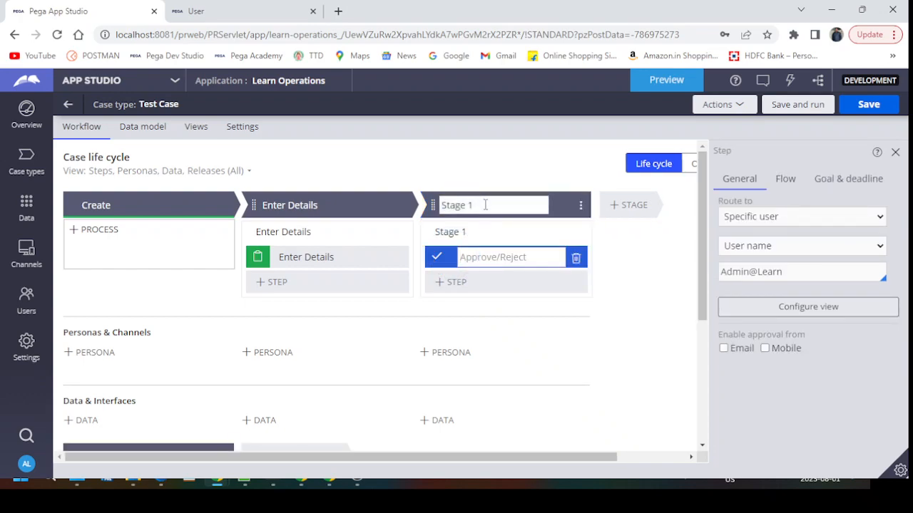
left_click(513, 259)
type("ManagerApproval")
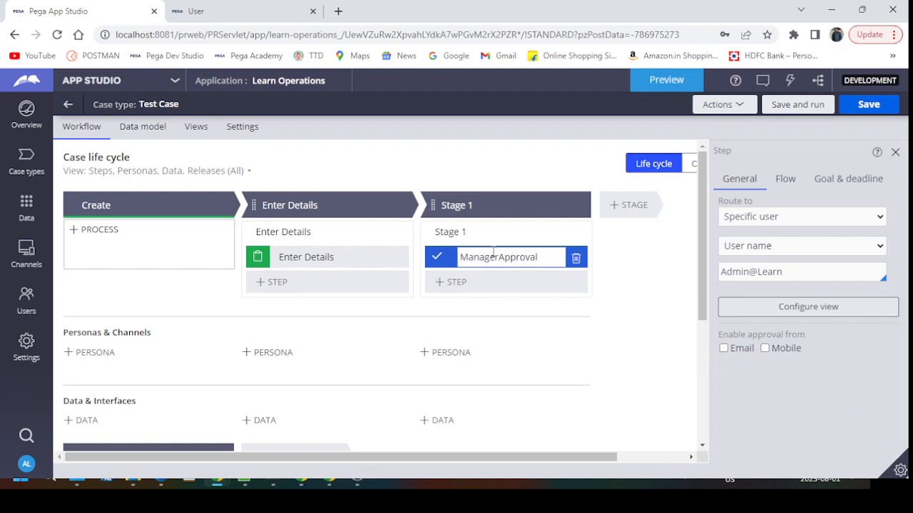
- Rename the third stage as Approval
triple_click(519, 204)
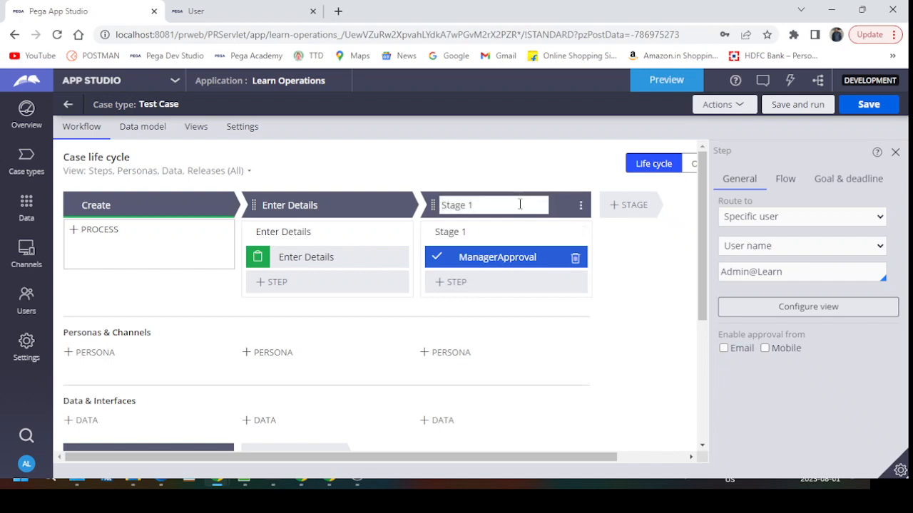
type("Approval")
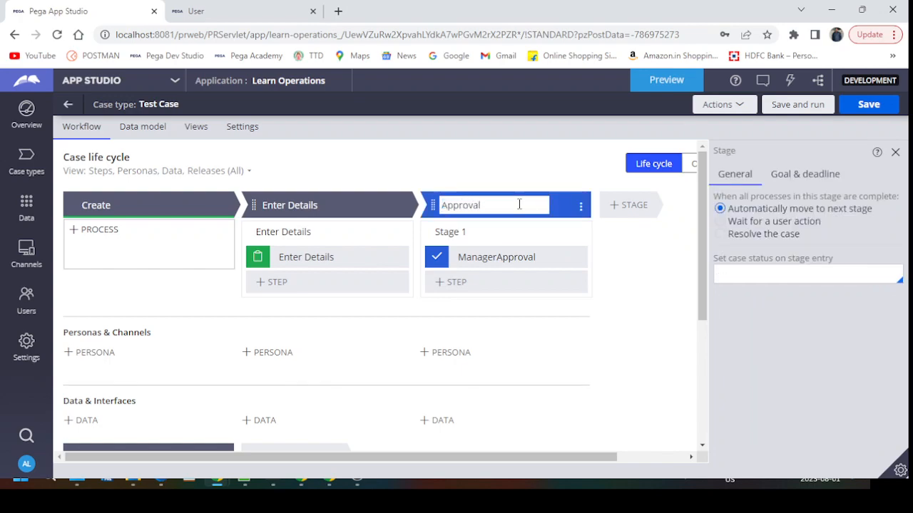
double_click(501, 204)
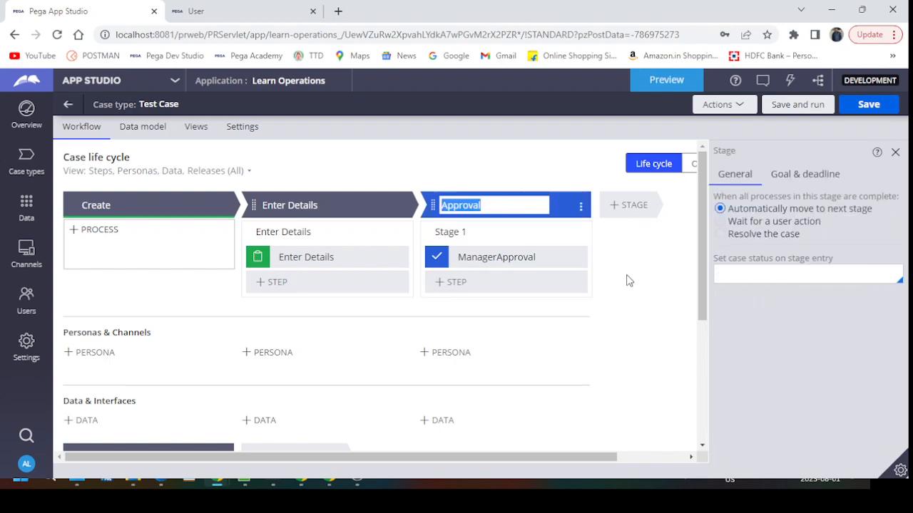
- Add a fourth stage named Fullfillment containing a Collect information step named "Confirm the fulfillment"
left_click(634, 208)
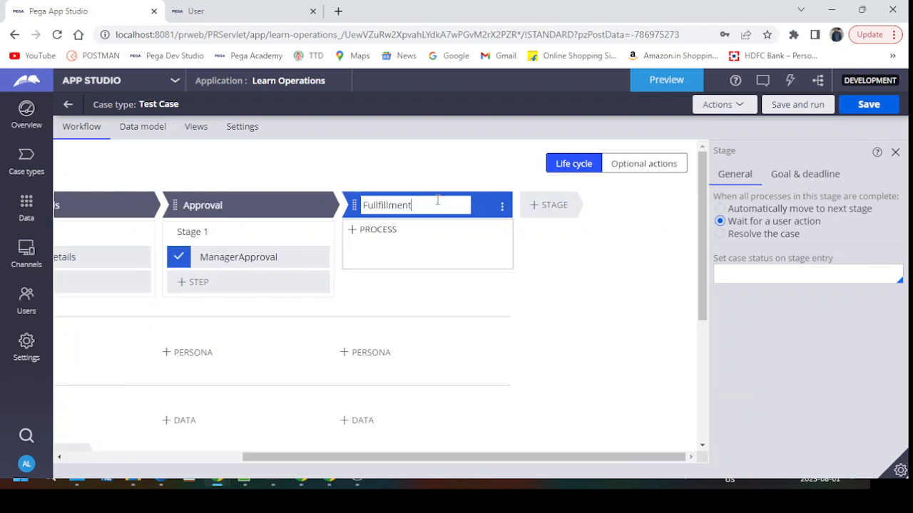
mouse_move(403, 238)
left_click(396, 254)
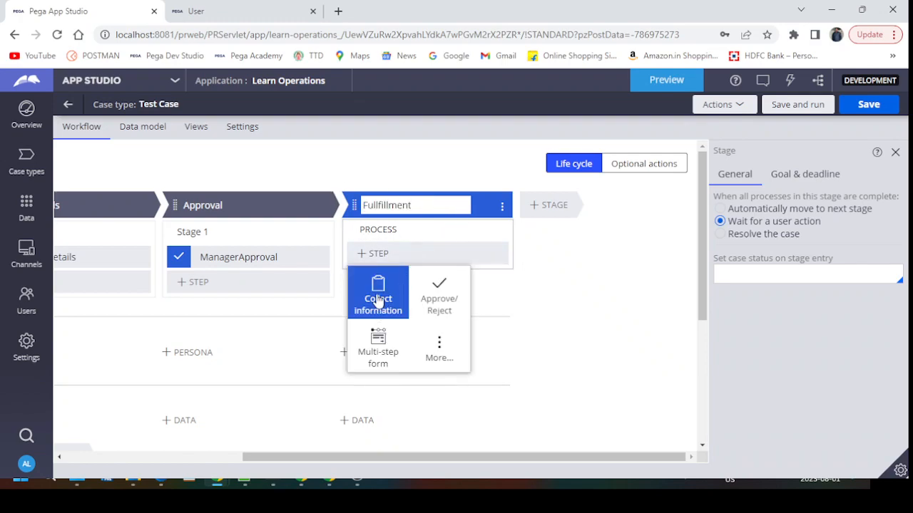
left_click(374, 288)
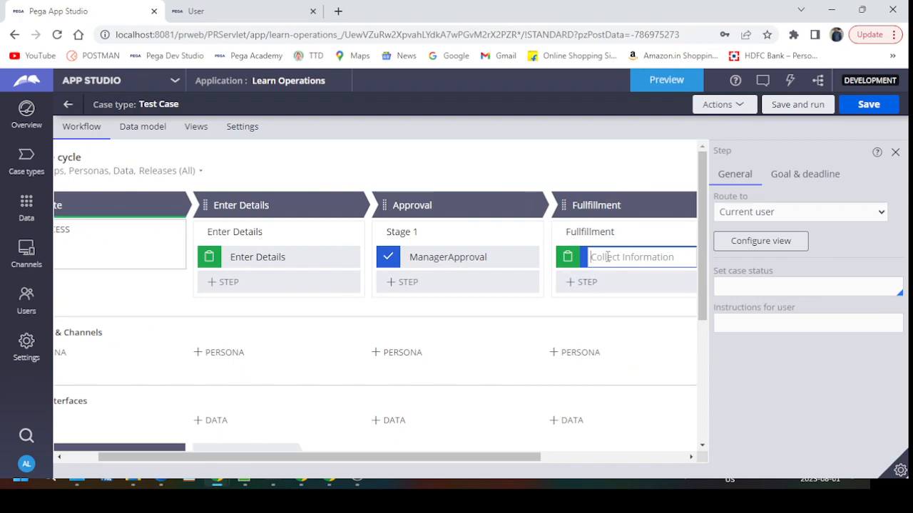
type("Confirm the ful")
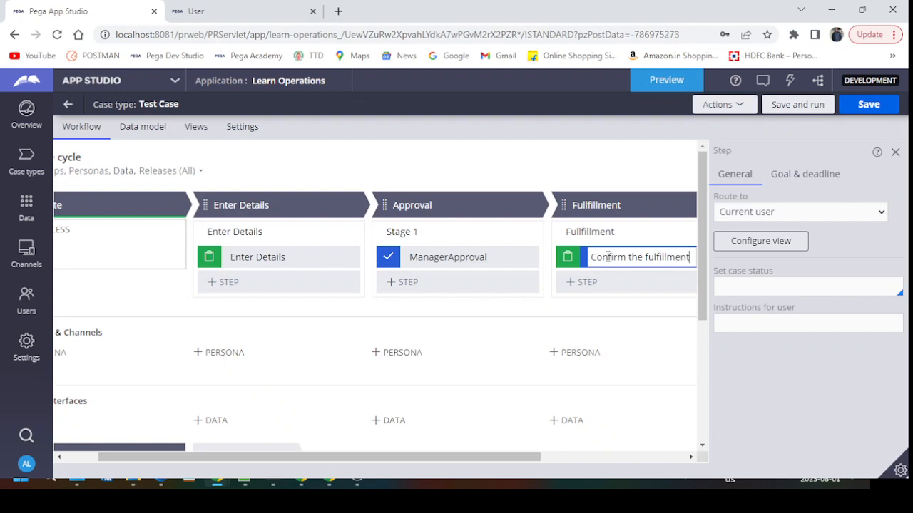
type("fillment")
key("Return")
- Set the Fullfillment stage to resolve the case when its processes are complete and save the case type
double_click(404, 204)
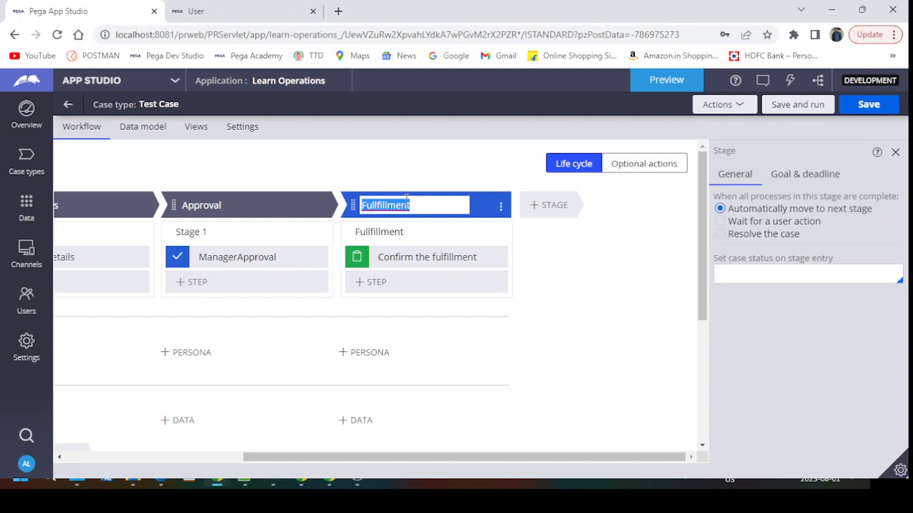
left_click(720, 235)
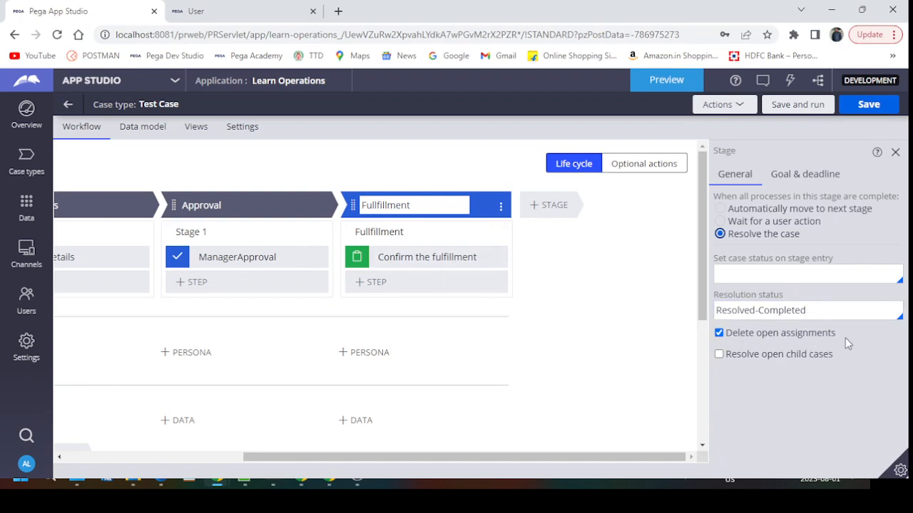
left_click(878, 106)
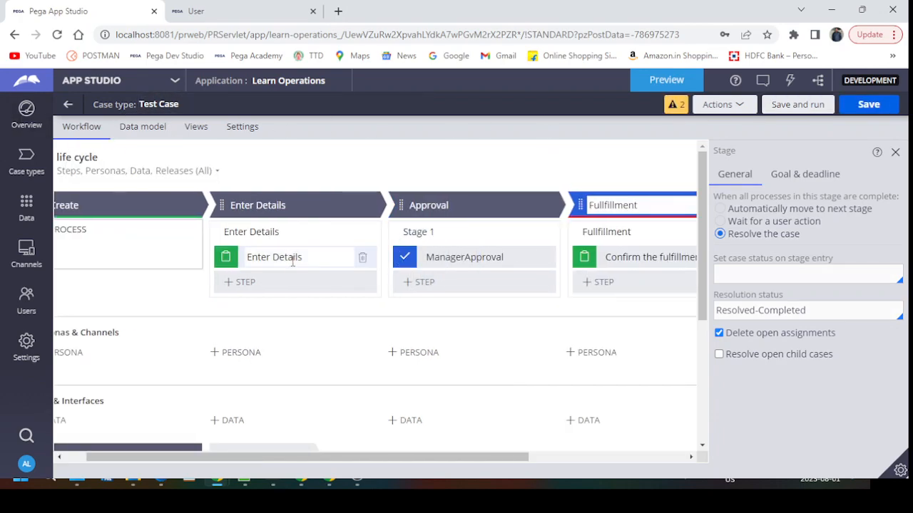
- Save and run the case type, taking the new case through Enter Details, Approval with an approve decision, and Fullfillment to check its status
left_click(793, 104)
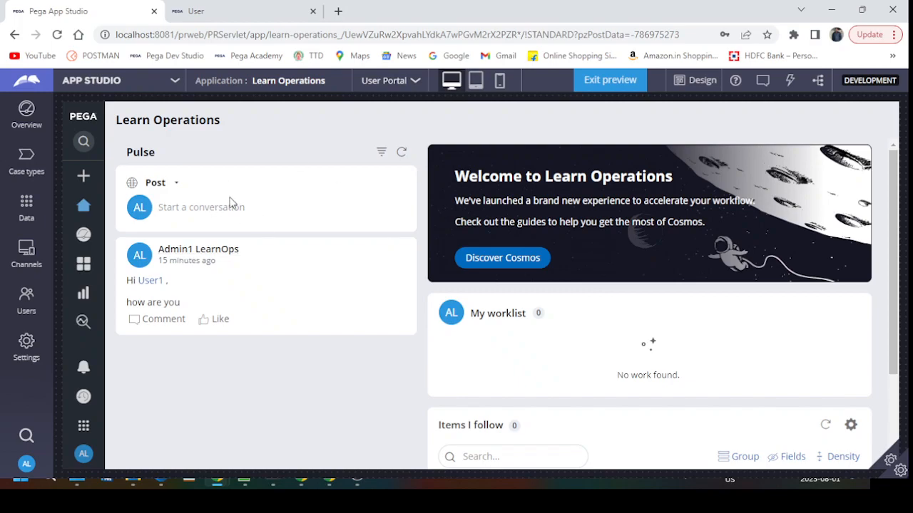
left_click(488, 259)
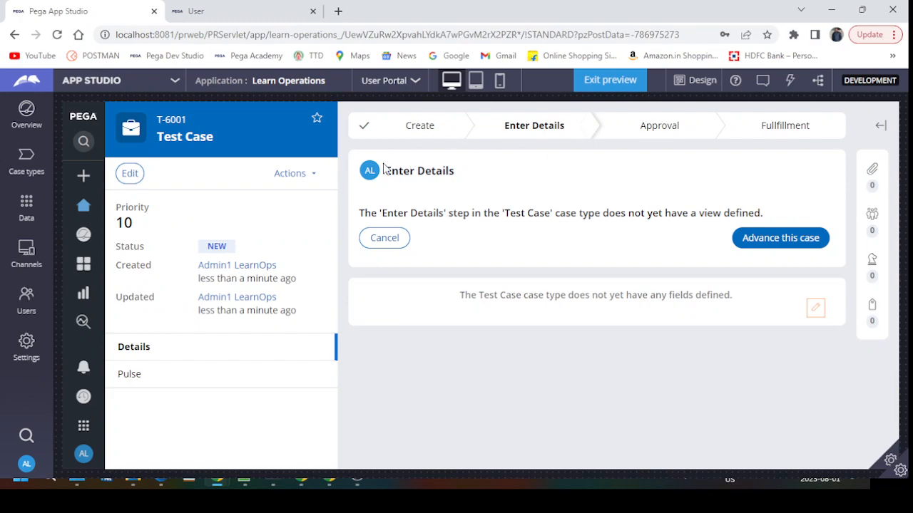
left_click_drag(385, 170, 526, 147)
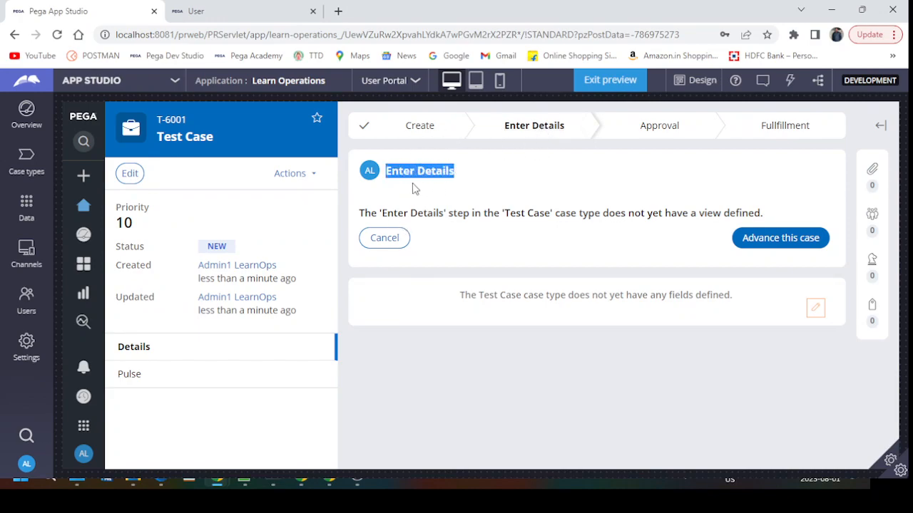
left_click(772, 242)
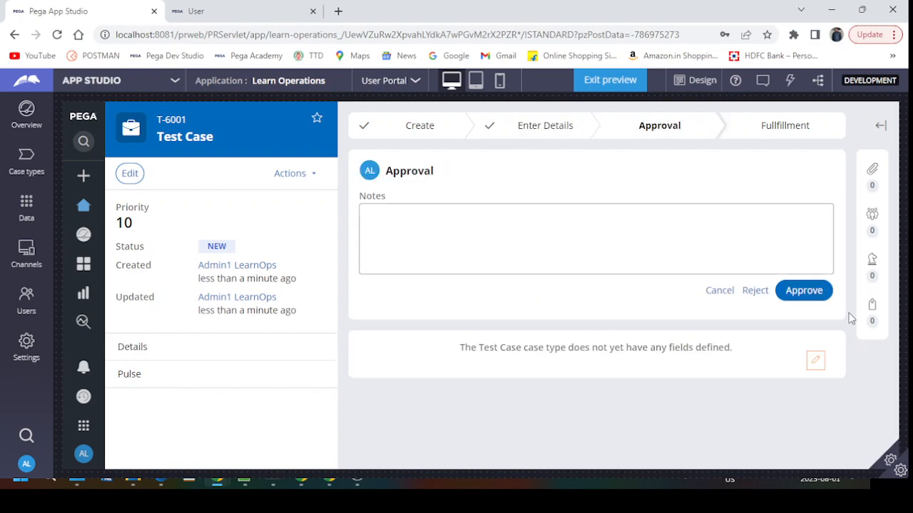
left_click(799, 295)
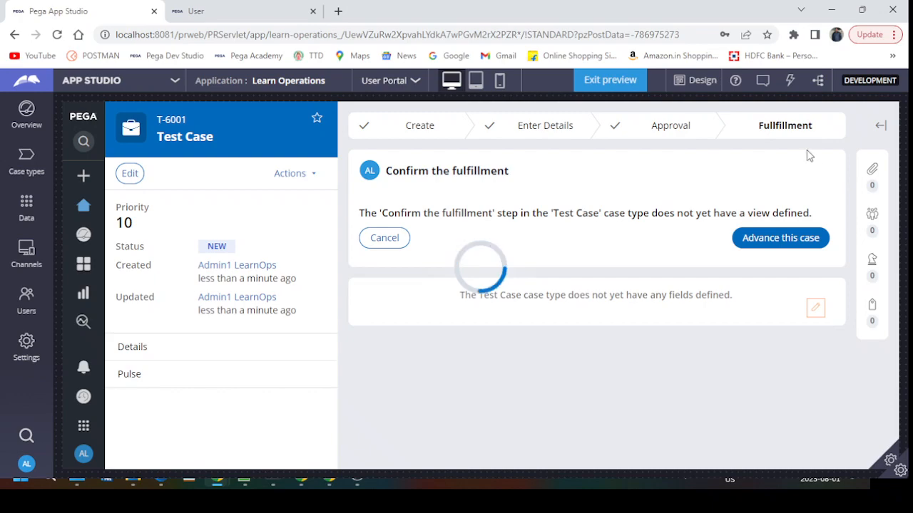
left_click(784, 237)
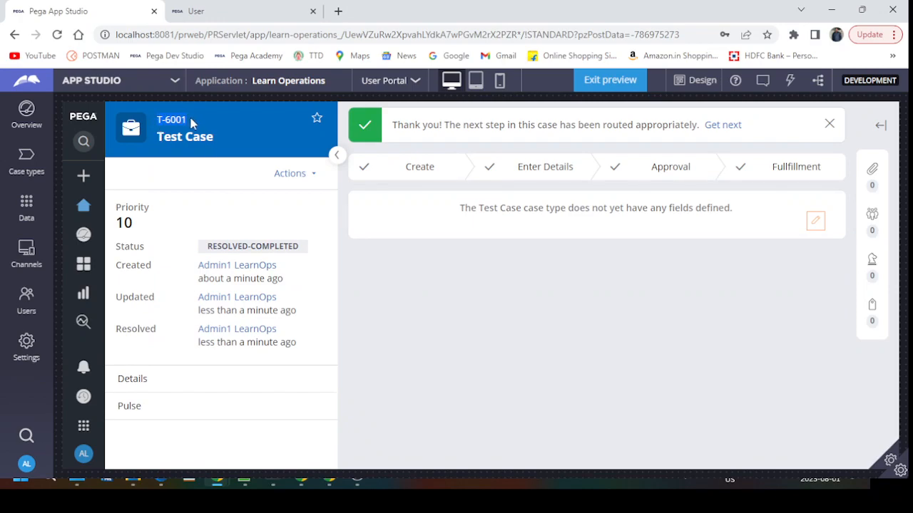
left_click_drag(202, 248, 299, 247)
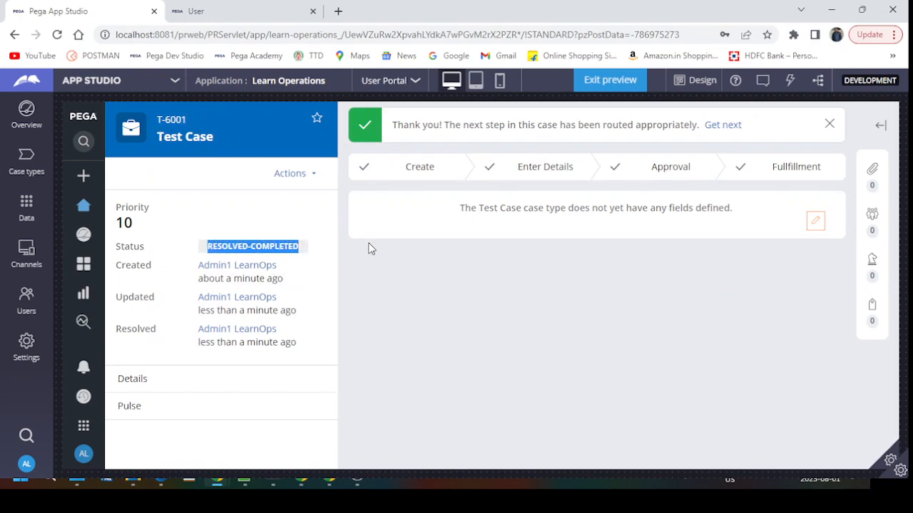
- Switch to Dev Studio and open Test Case from the refreshed case type list, with the explorer pane collapsed
left_click(74, 84)
left_click(85, 127)
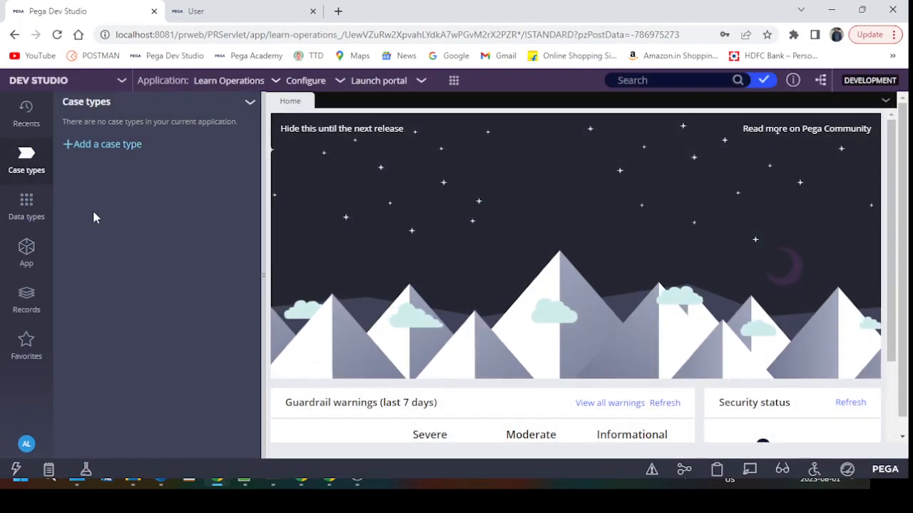
left_click(252, 103)
left_click(275, 123)
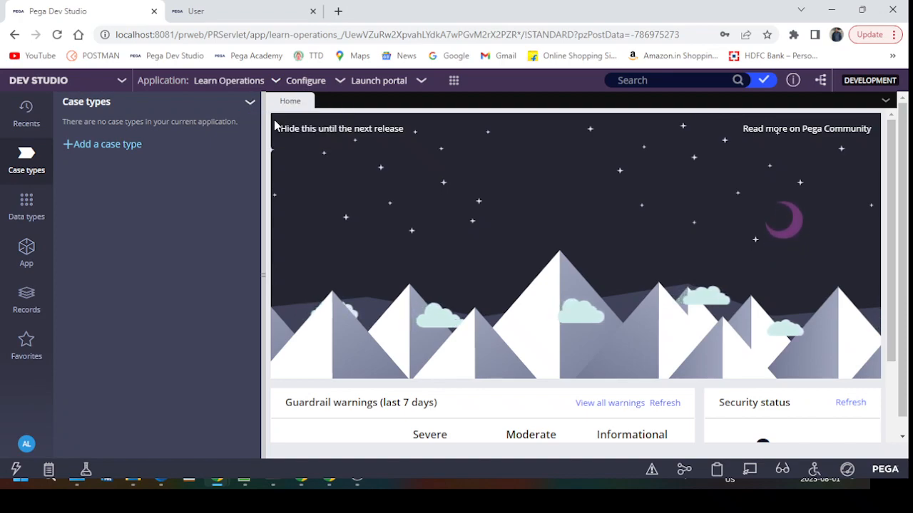
left_click(90, 153)
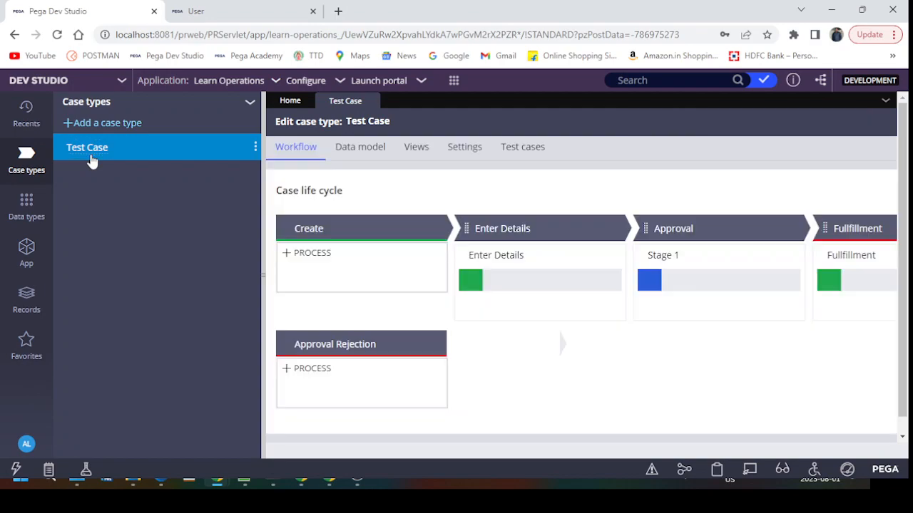
left_click(265, 198)
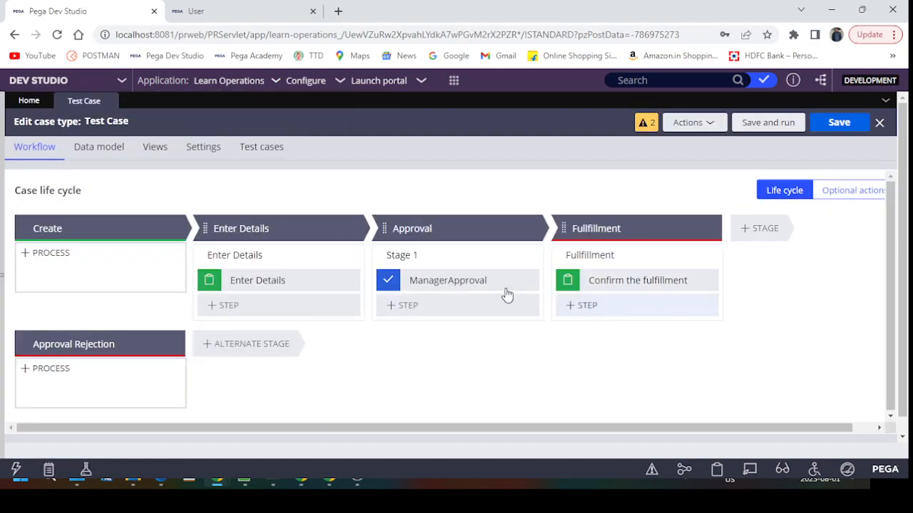
- Add single-line text fields First Name and Last Name to the view of the Enter Details step
left_click(272, 280)
left_click(786, 348)
left_click(283, 243)
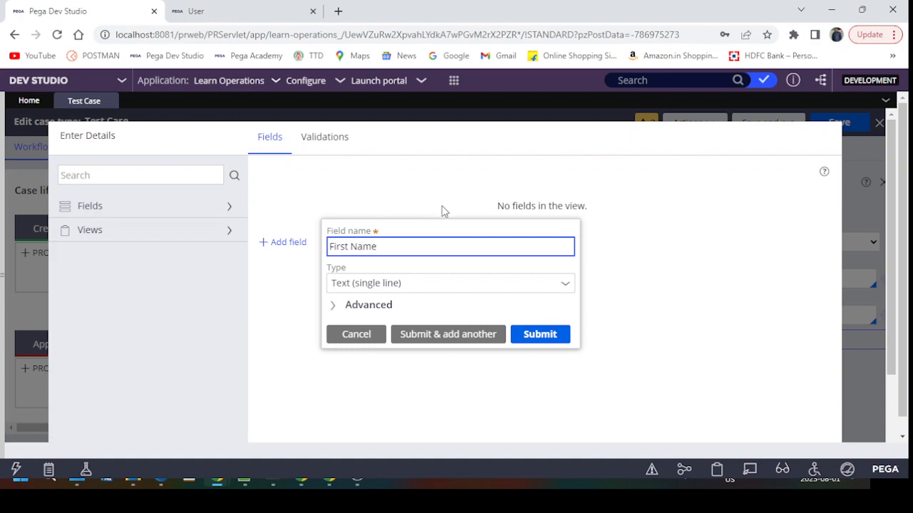
left_click(447, 335)
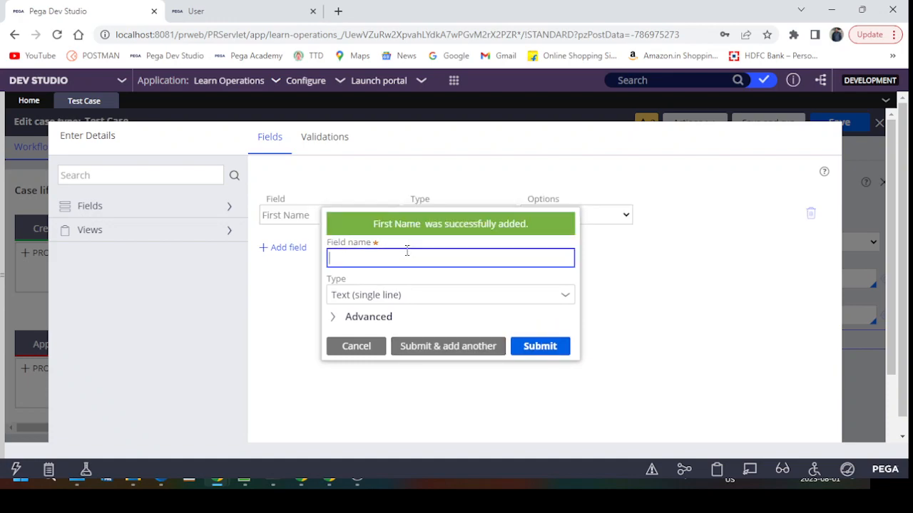
type("Last Name")
left_click(433, 348)
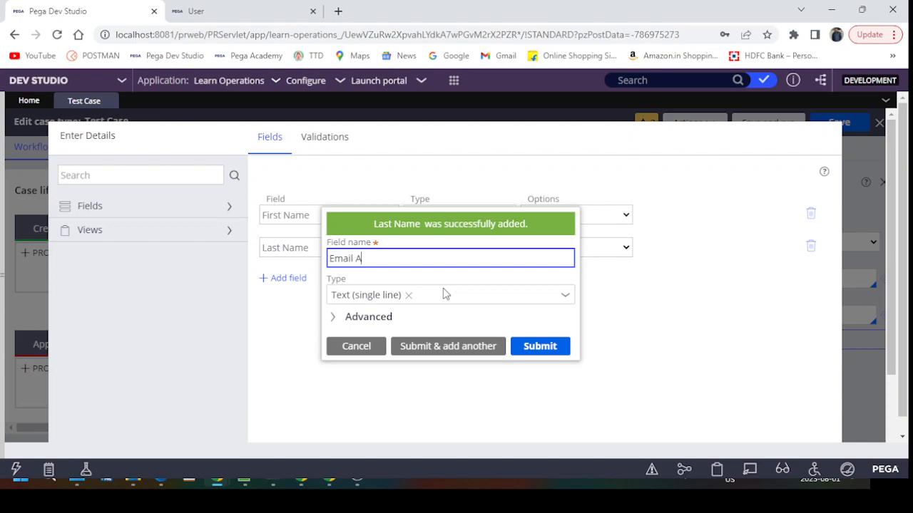
- Add single-line text fields Email Address and Phone to the Enter Details view and submit the view
left_click(446, 347)
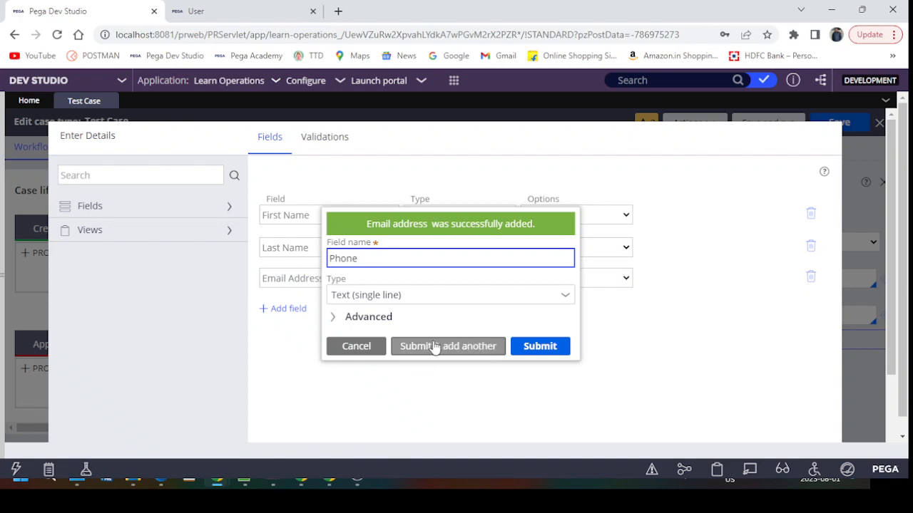
left_click(434, 346)
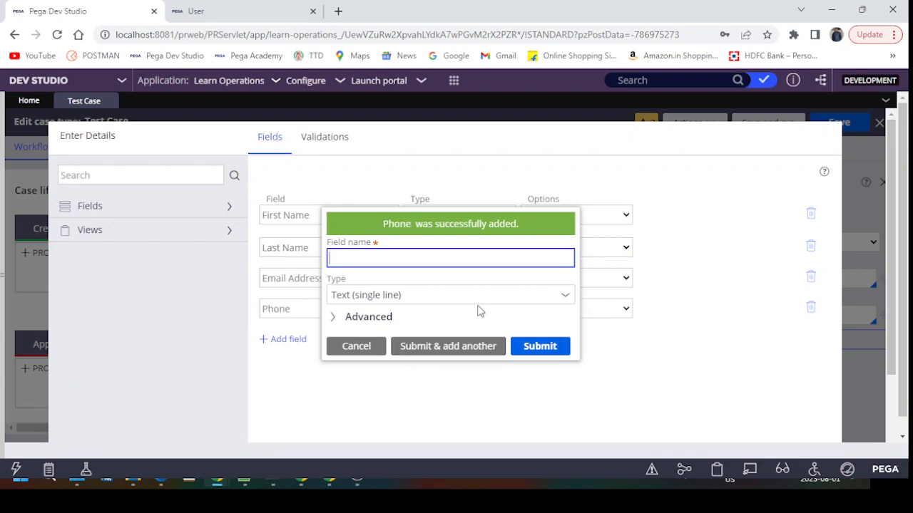
left_click(373, 342)
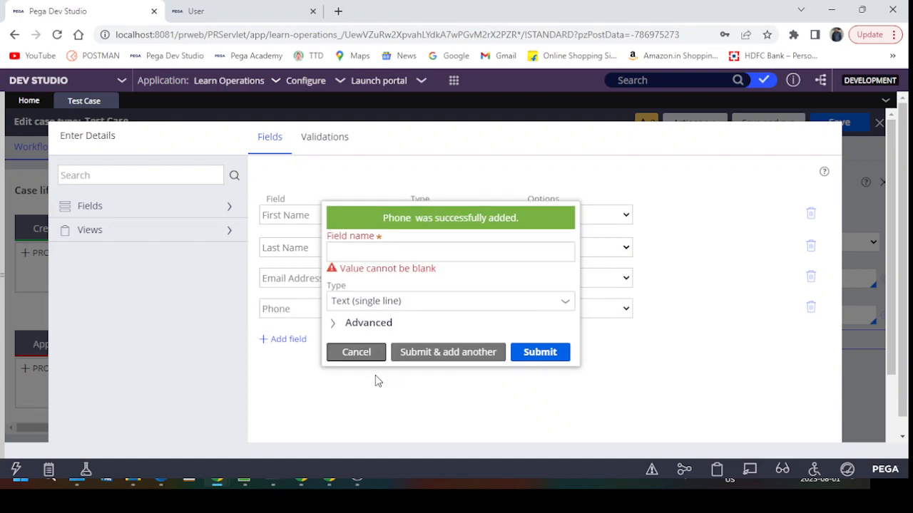
left_click(359, 357)
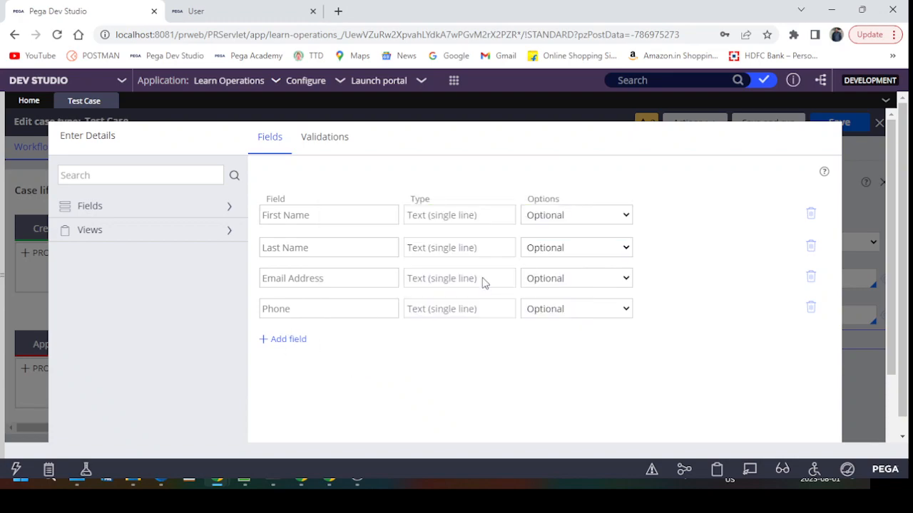
scroll(801, 381, "down", 3)
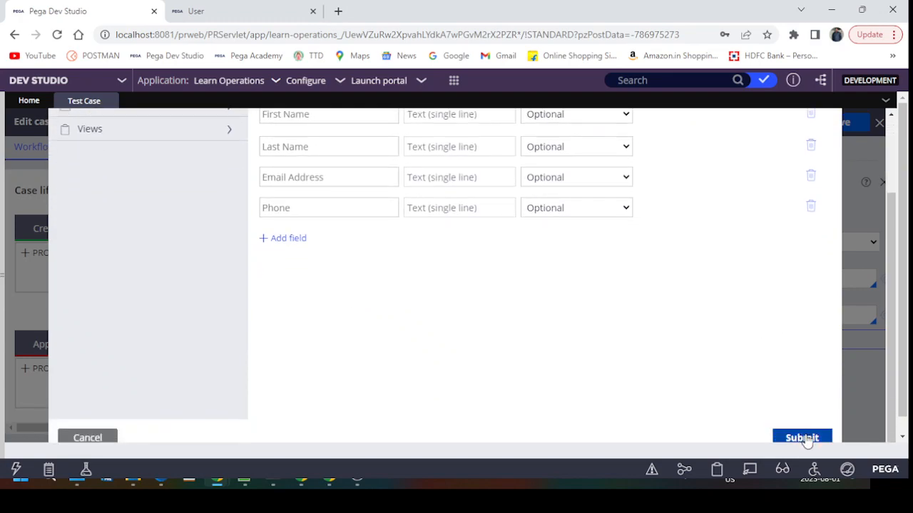
left_click(802, 437)
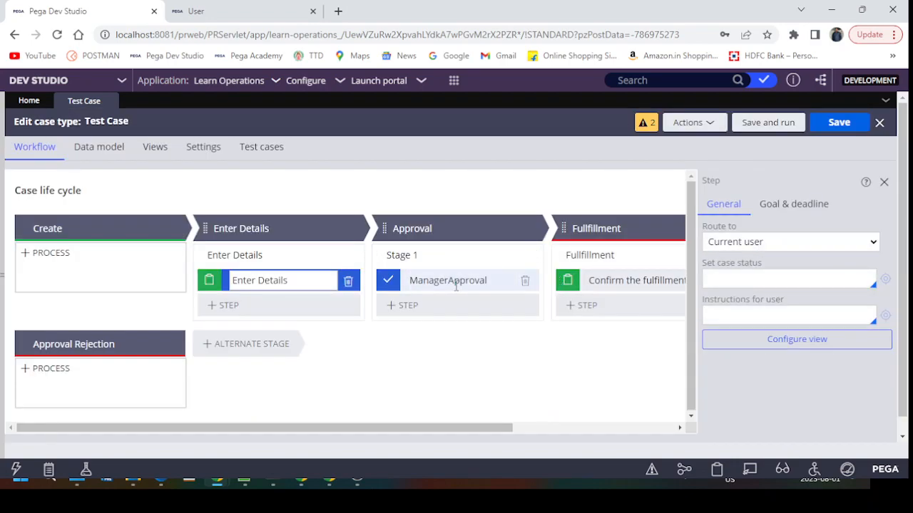
- Add the Enter Details view to the ManagerApproval step's view and set it to Read-only
left_click(457, 280)
left_click(795, 376)
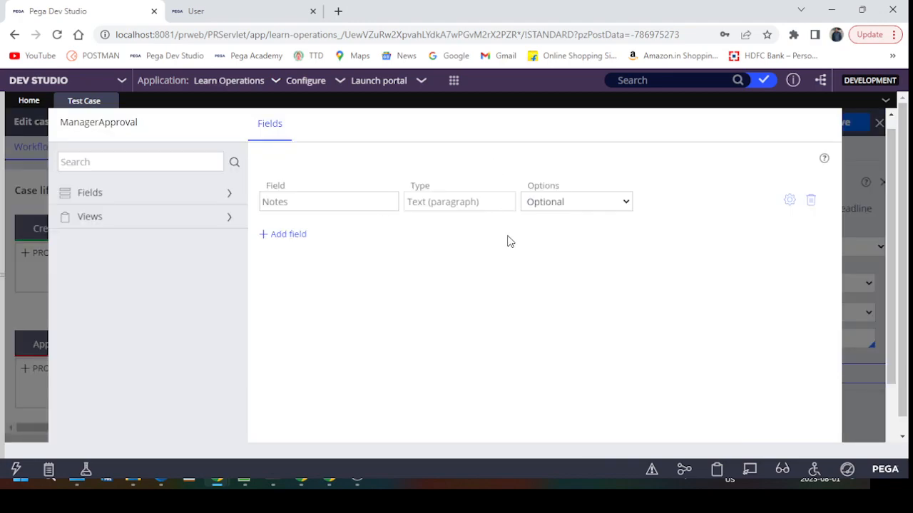
double_click(296, 206)
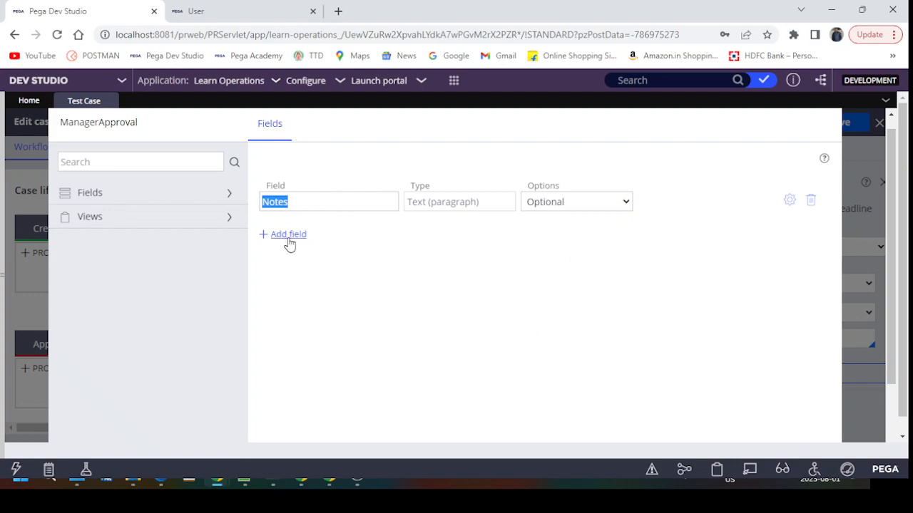
left_click(232, 224)
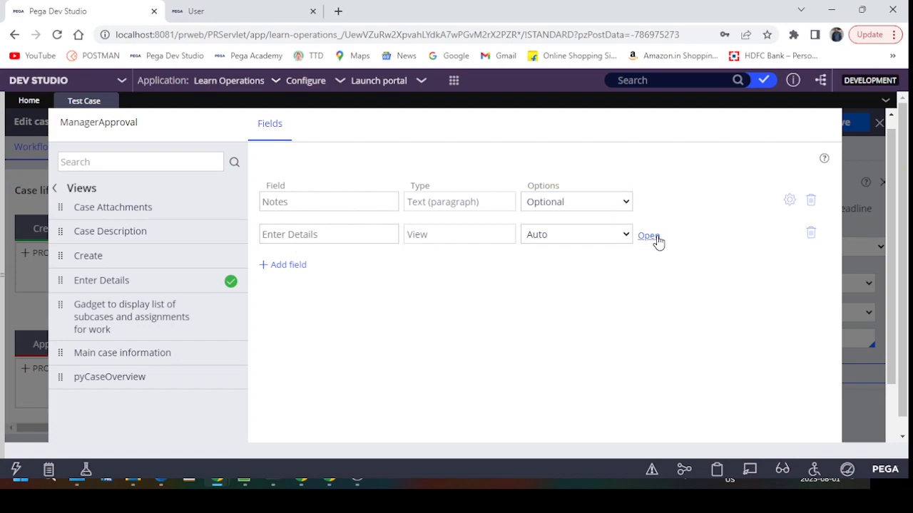
left_click(582, 272)
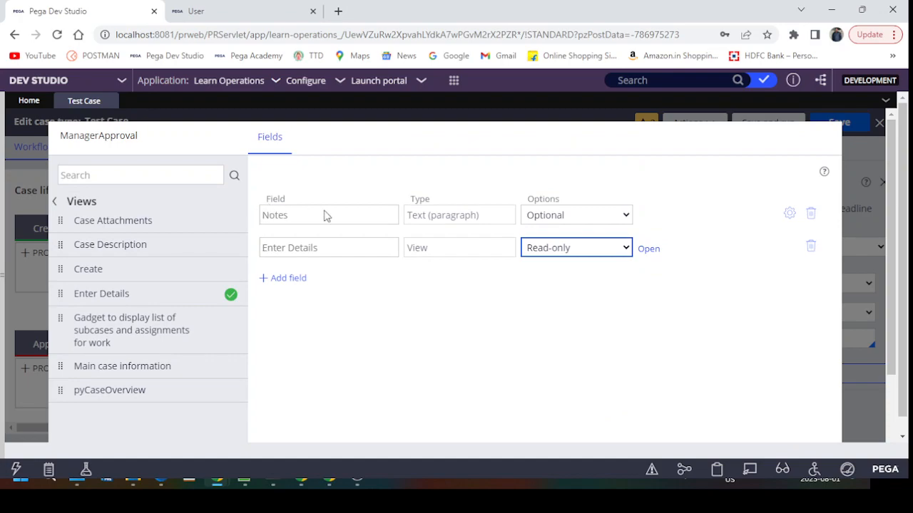
left_click(300, 280)
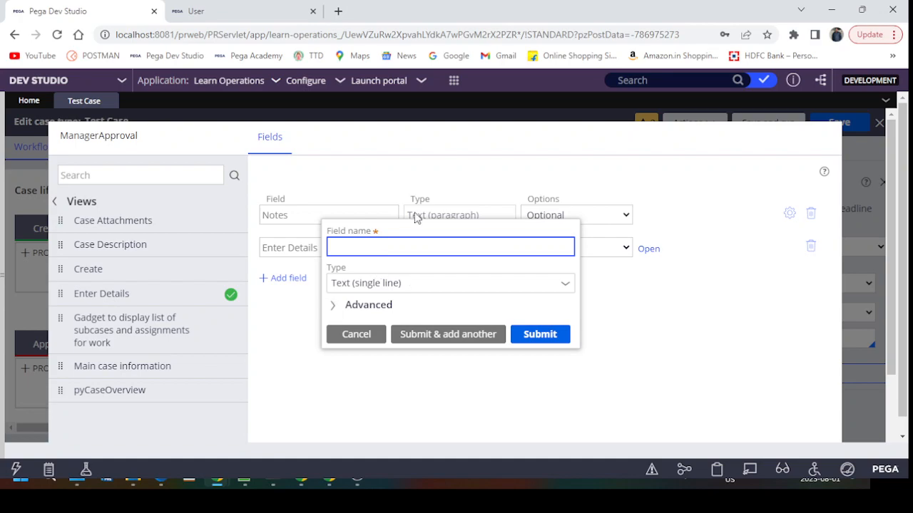
left_click(356, 335)
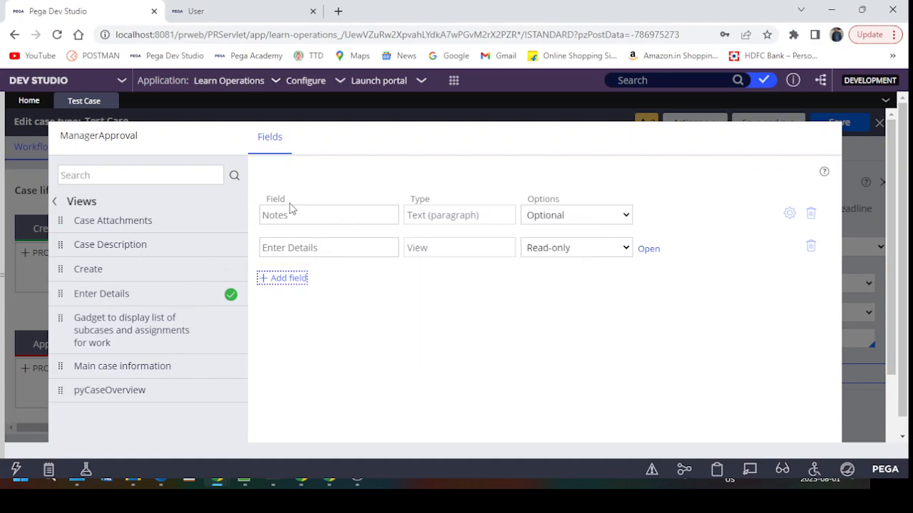
- Search the fields available to the ManagerApproval view for Notes and look through the full field list
scroll(82, 334, "down", 3)
scroll(81, 336, "up", 3)
left_click(58, 204)
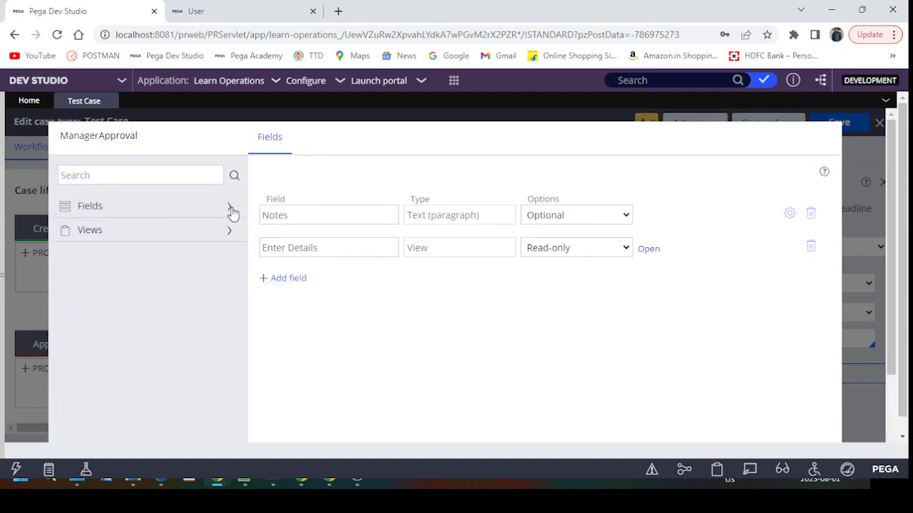
left_click(232, 213)
left_click(129, 175)
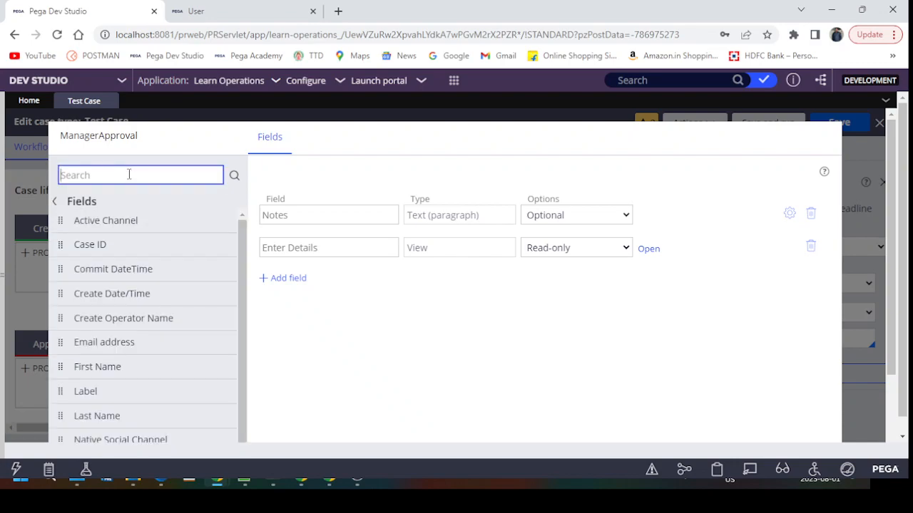
type("Notes")
left_click(235, 175)
double_click(146, 175)
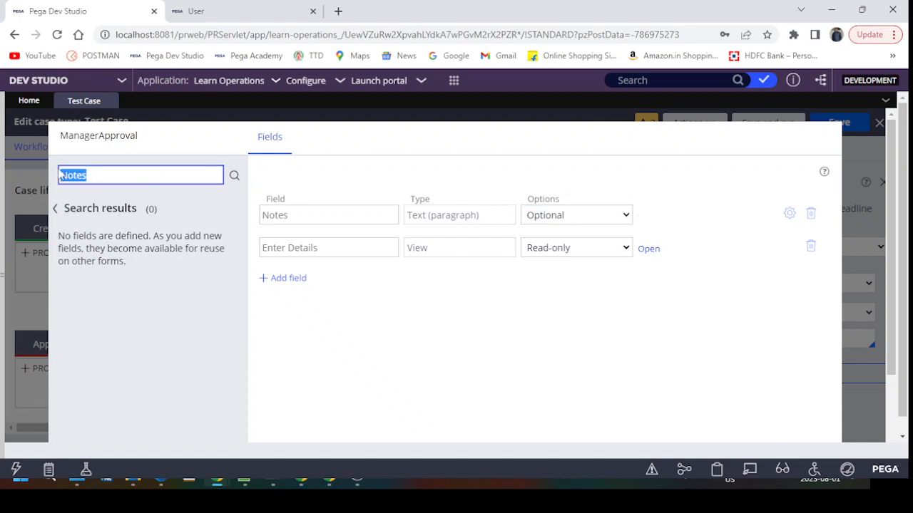
left_click(55, 208)
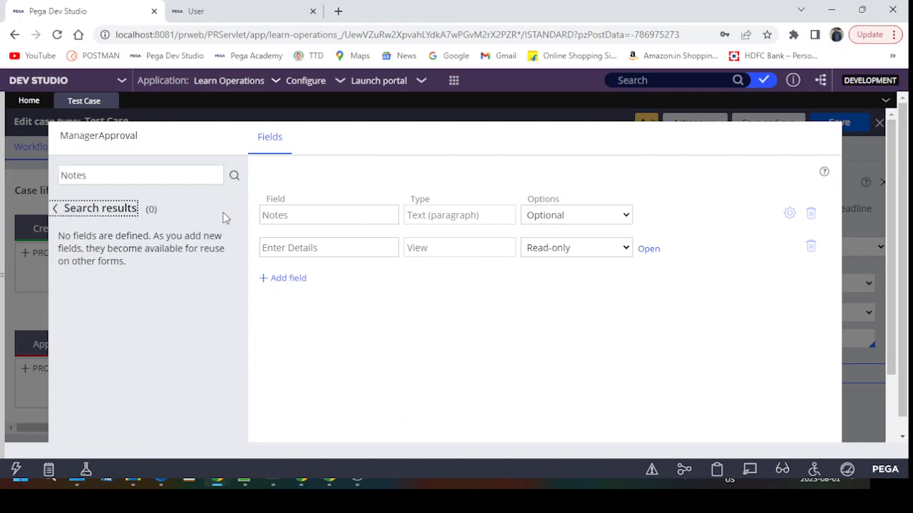
scroll(197, 331, "down", 3)
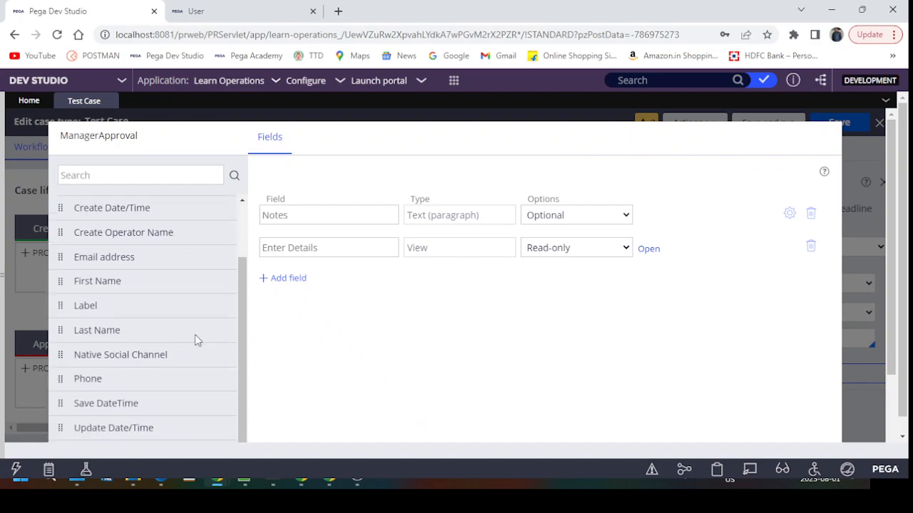
scroll(156, 361, "up", 1)
scroll(164, 217, "up", 2)
left_click(103, 175)
left_click(99, 177)
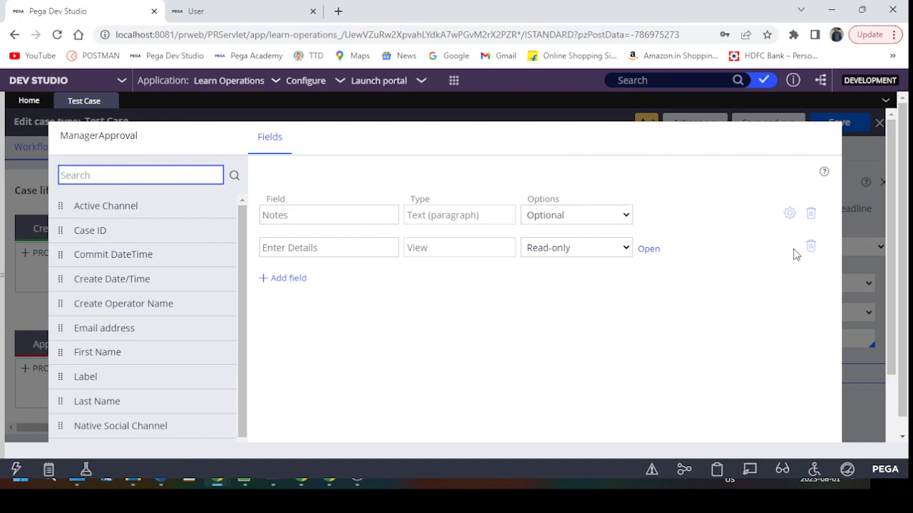
- Submit the ManagerApproval view configuration and save the case type
scroll(795, 306, "down", 3)
left_click(811, 422)
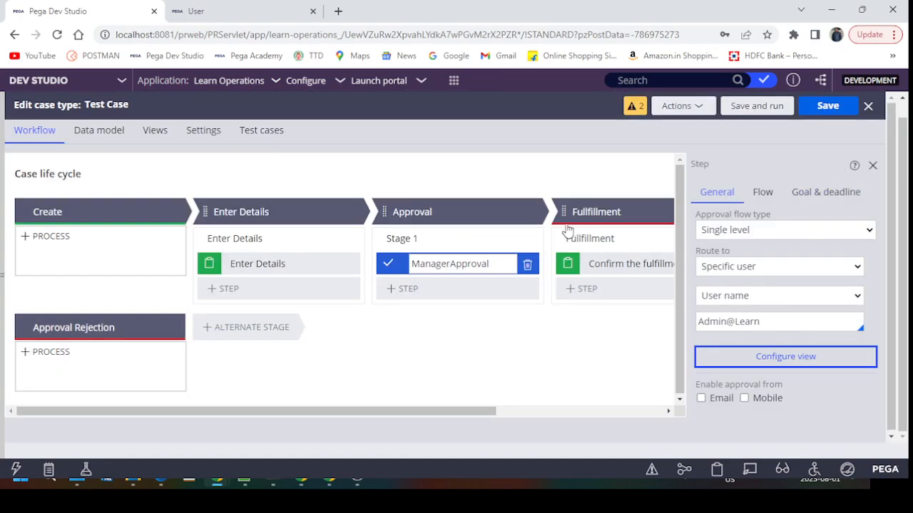
left_click(623, 267)
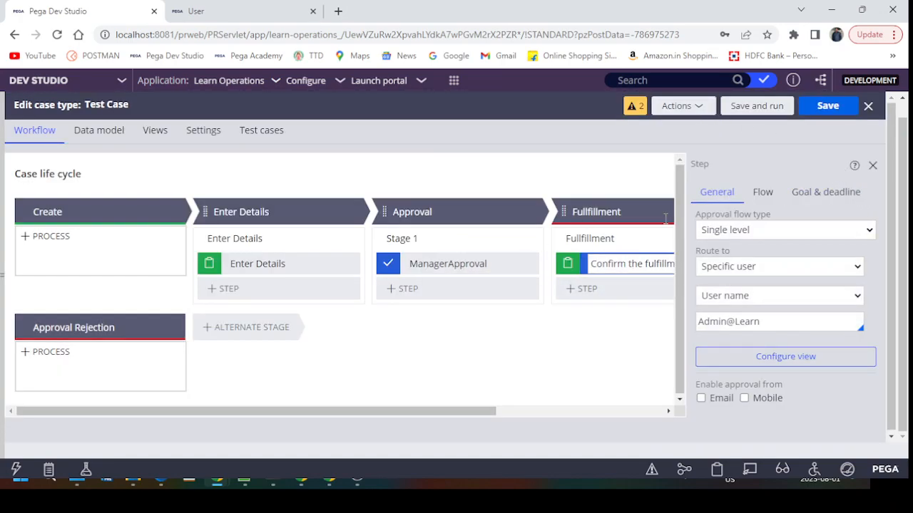
left_click(839, 107)
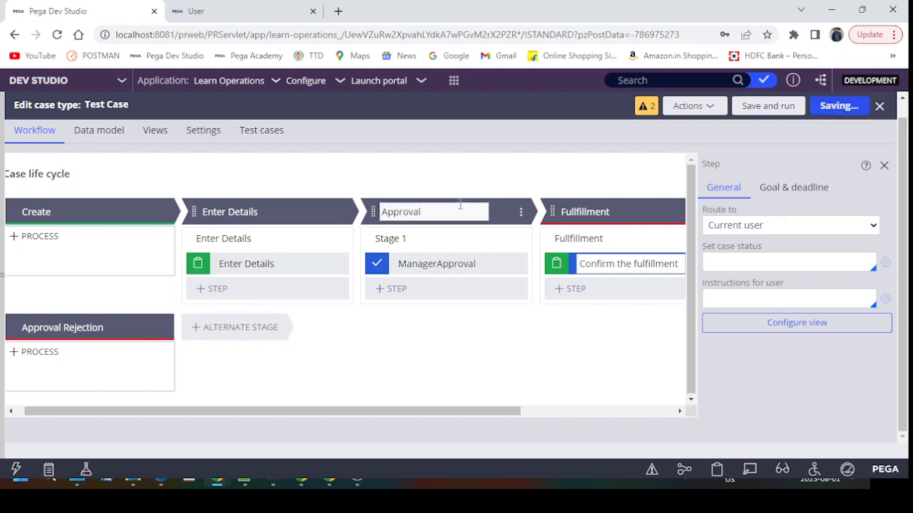
- Add the ManagerApproval view to the view of the Confirm the fulfillment step and set it to Read-only
left_click(645, 265)
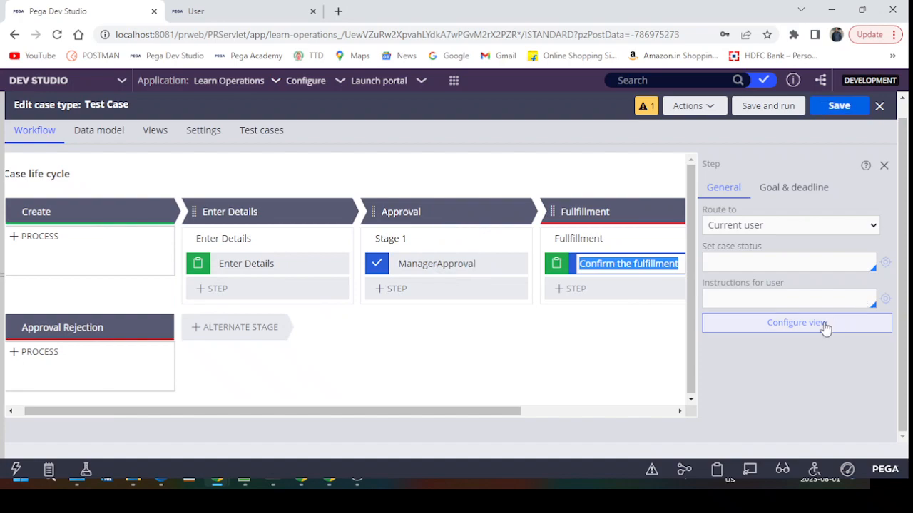
left_click(802, 333)
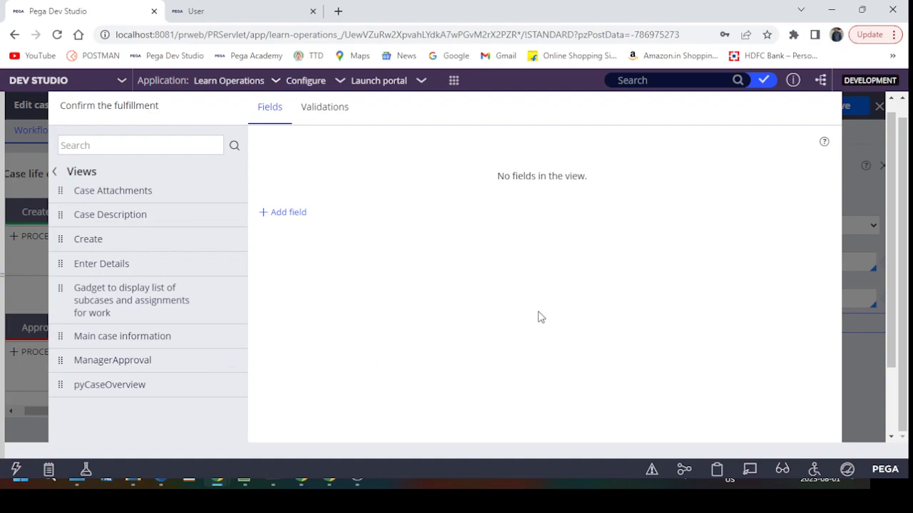
left_click(566, 185)
left_click(569, 219)
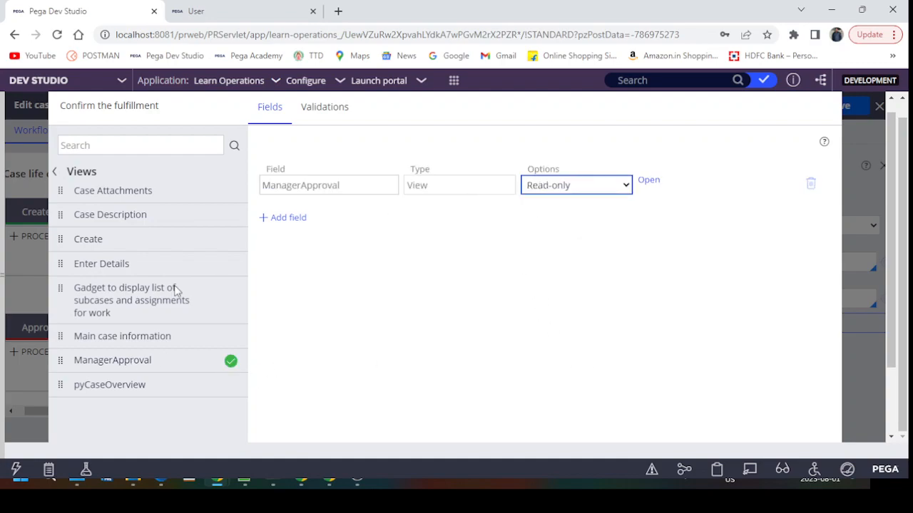
- Start a new field named "Case can be closed" in the Confirm the fulfillment view with type Picklist
left_click(279, 219)
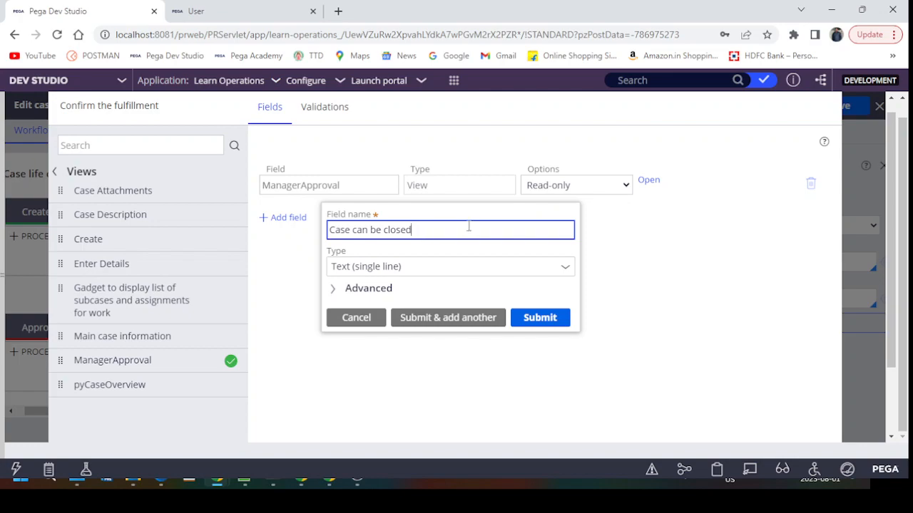
left_click(377, 291)
left_click(377, 291)
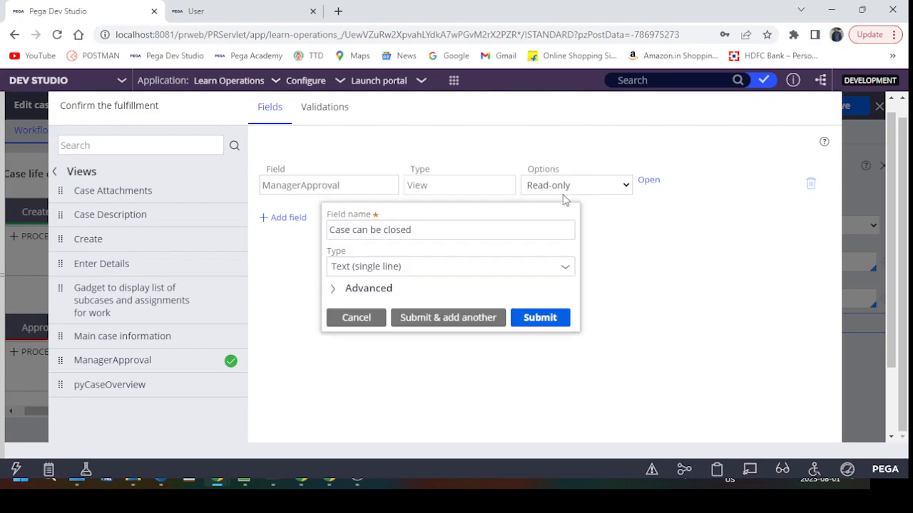
left_click(564, 267)
scroll(412, 385, "down", 5)
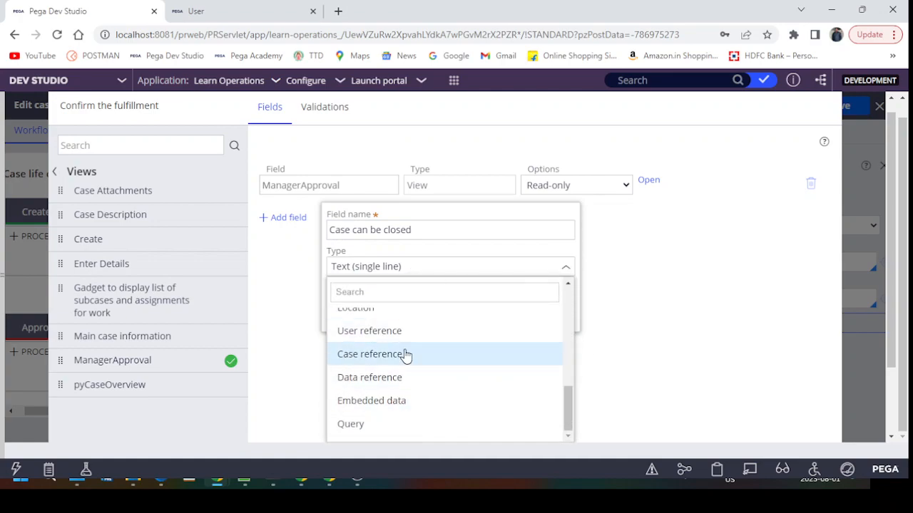
scroll(412, 353, "up", 3)
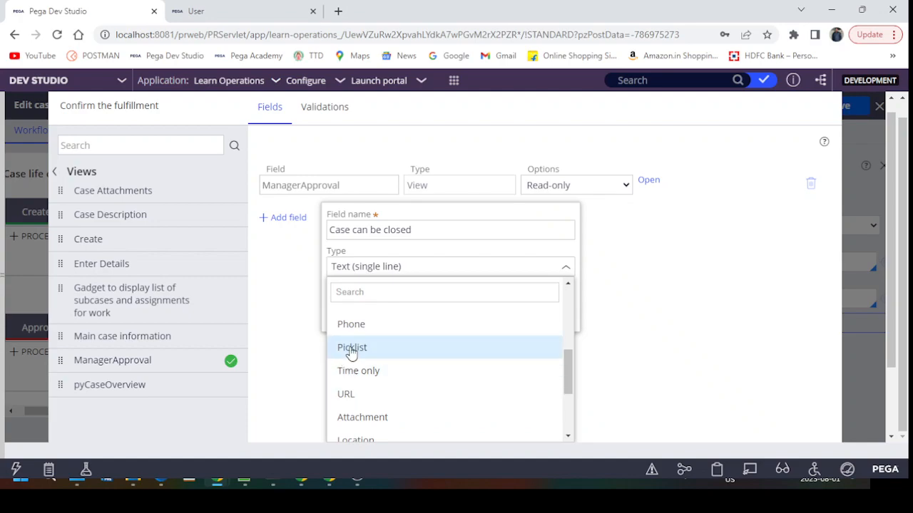
left_click(351, 348)
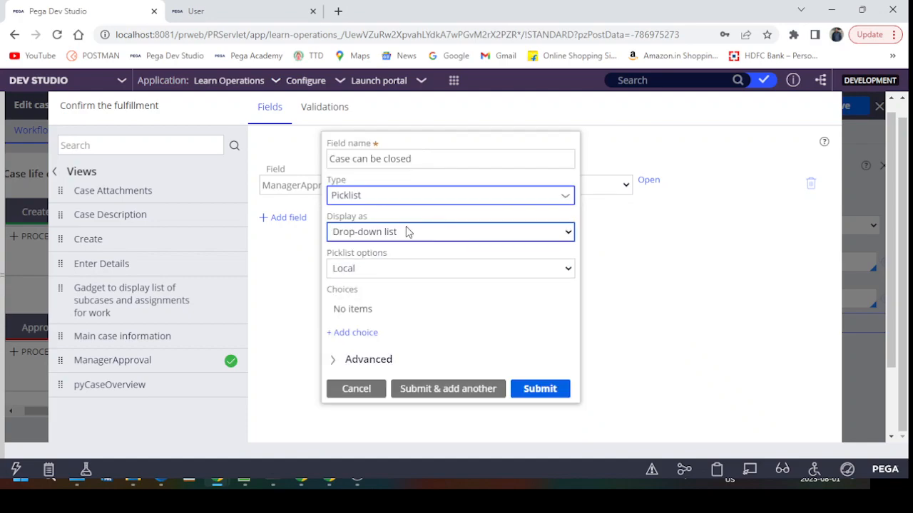
- Give the picklist the local choices Yes and No and submit the field
left_click(353, 333)
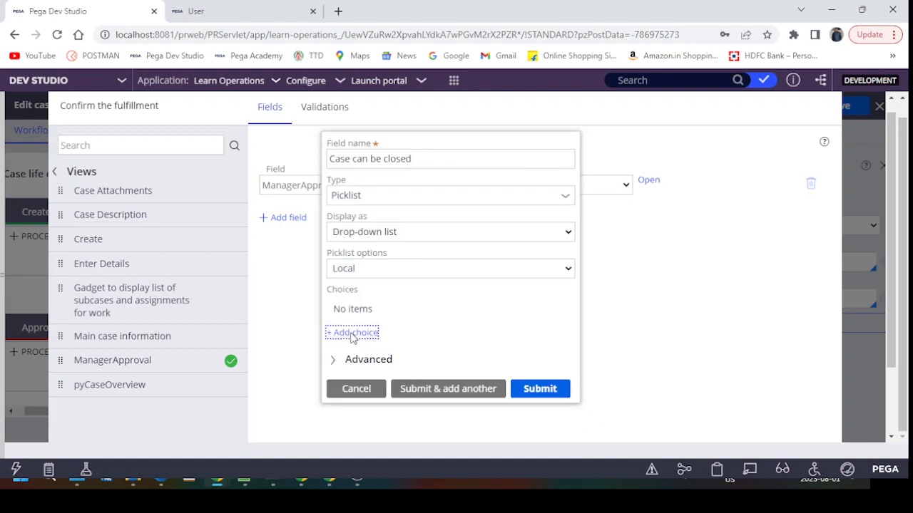
type("Yes")
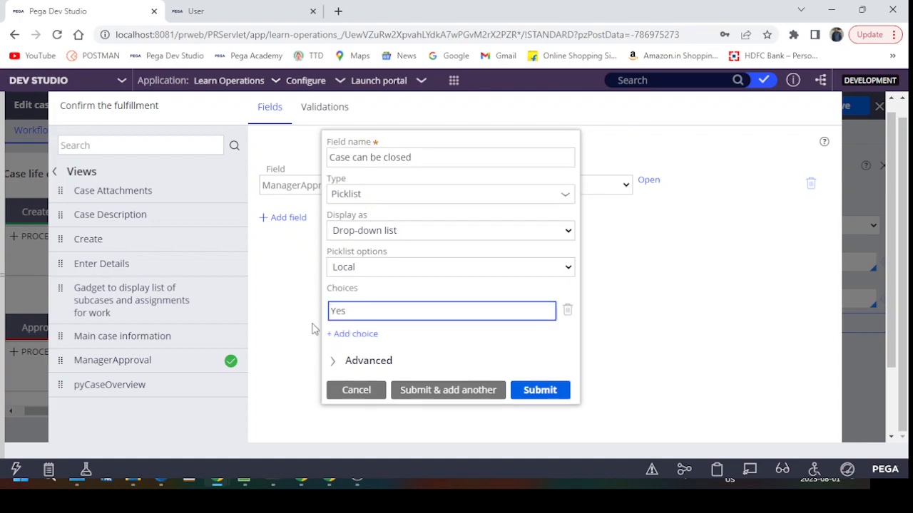
left_click(372, 336)
type("No")
left_click(539, 408)
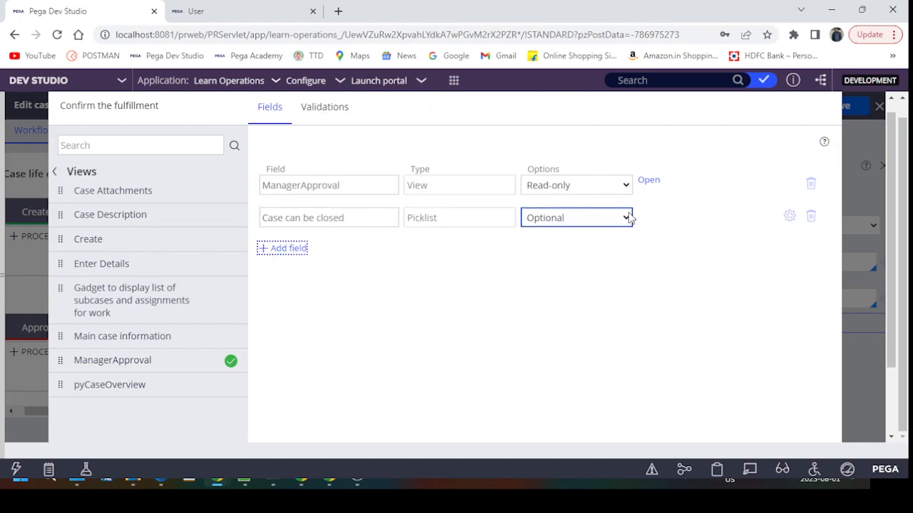
- Make the "Case can be closed" field required in the Confirm the fulfillment view and submit the view configuration
scroll(748, 321, "down", 2)
left_click(578, 218)
left_click(567, 189)
left_click(806, 422)
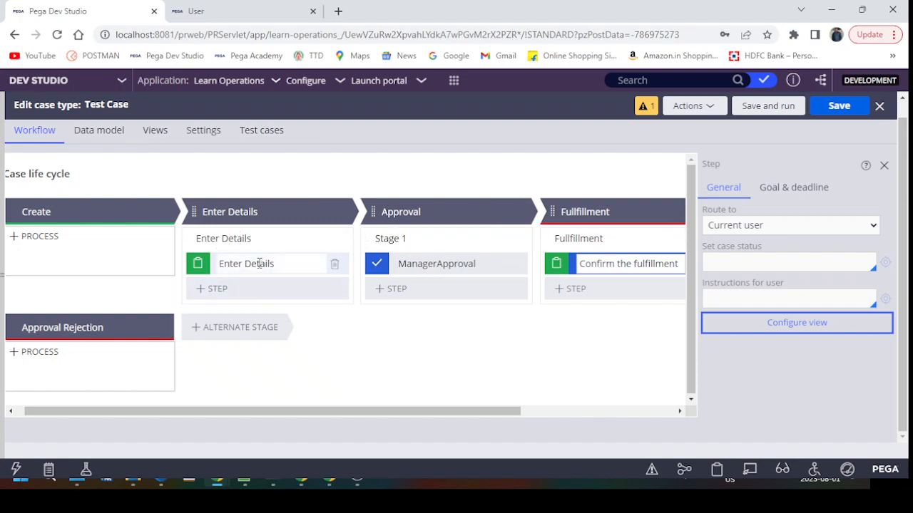
- Save and run the case type, submitting Enter Details with First Name "yrdy" and "test" for Last Name, Email address and Phone
left_click(788, 106)
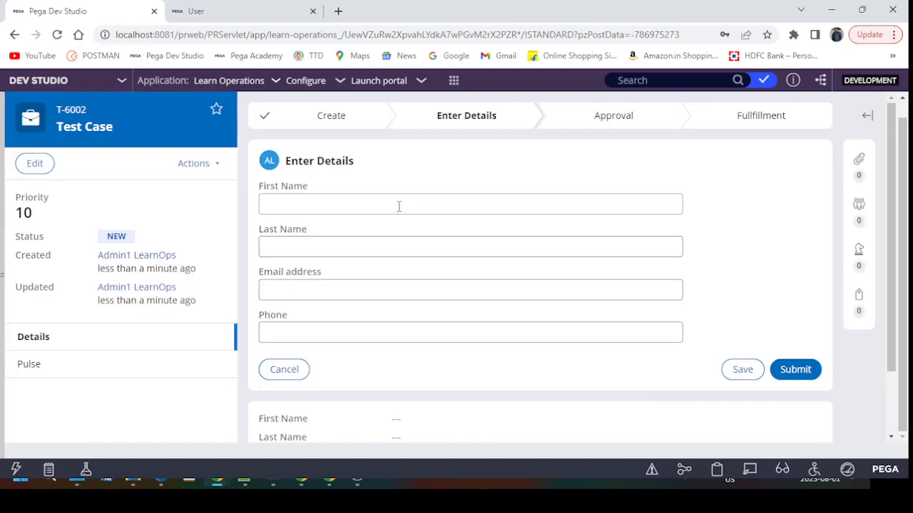
left_click(398, 206)
type("yrdy")
left_click(296, 247)
type("test")
left_click(278, 291)
type("test")
left_click(296, 331)
type("test")
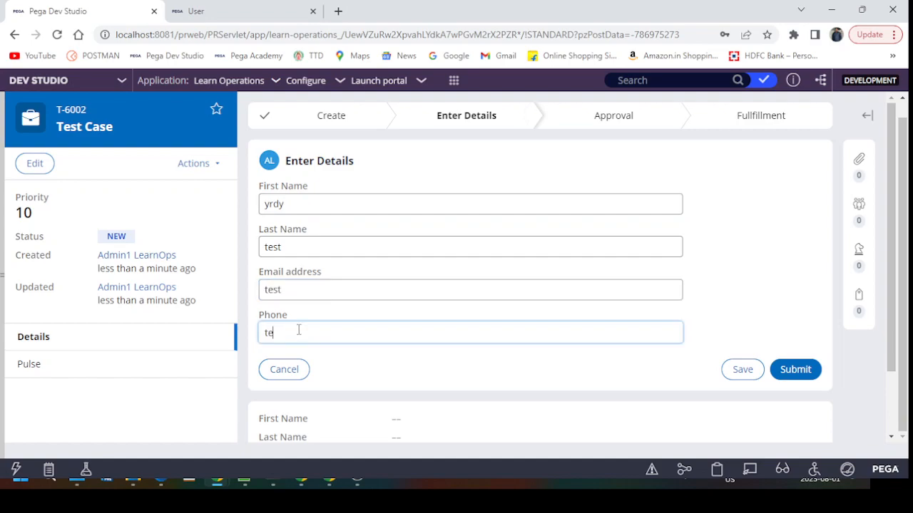
left_click(795, 369)
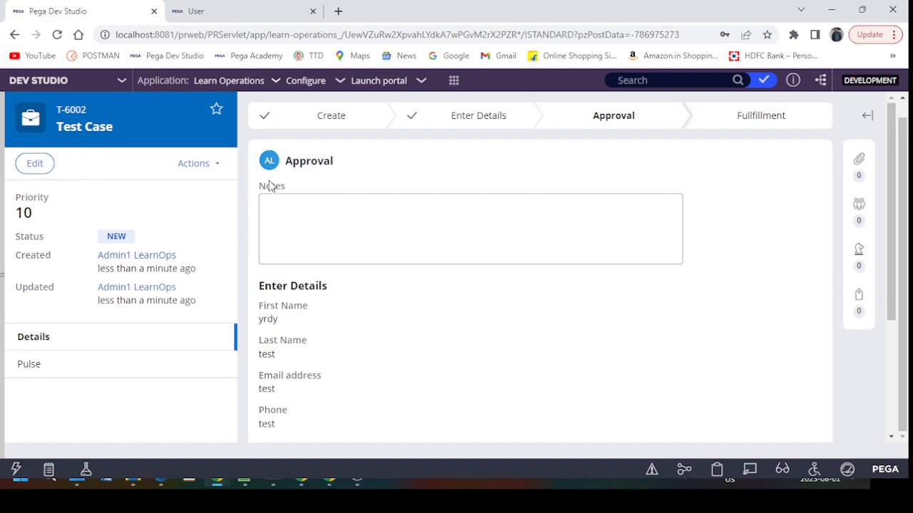
- Review the Notes field and the read-only Enter Details section in the Approval step, and approve the case
double_click(269, 187)
scroll(335, 271, "down", 3)
scroll(317, 263, "up", 3)
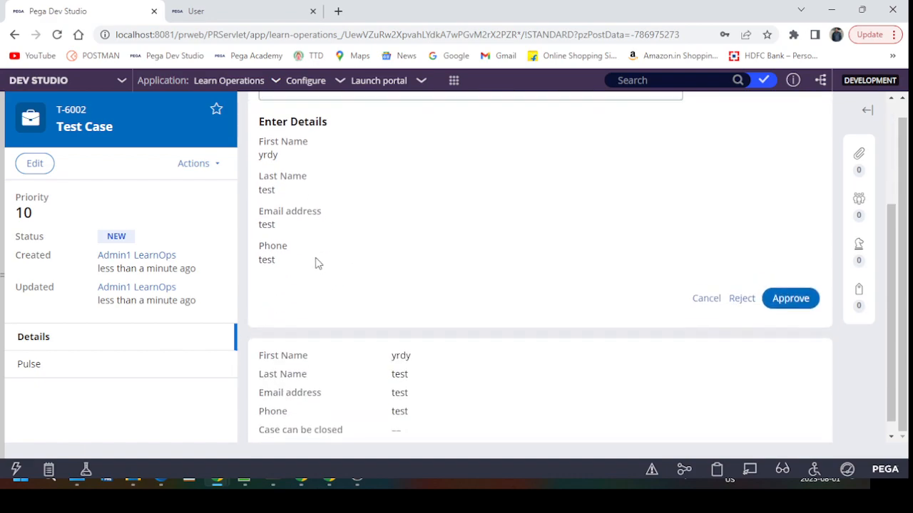
left_click_drag(263, 286, 316, 380)
left_click(430, 306)
scroll(399, 264, "up", 1)
left_click(376, 237)
scroll(660, 298, "down", 3)
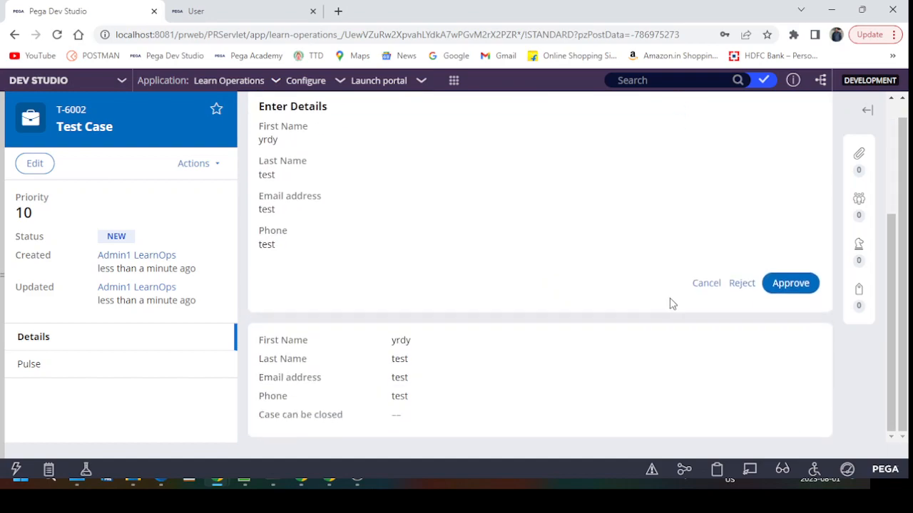
left_click(790, 284)
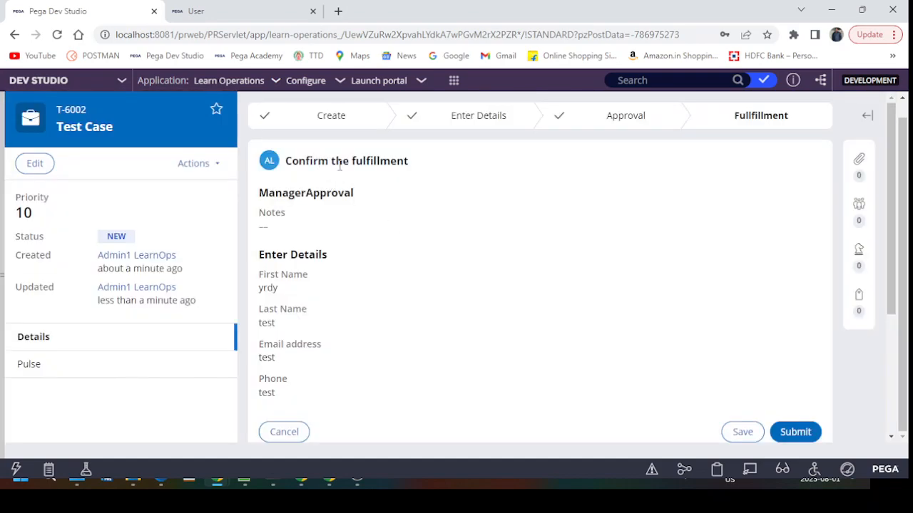
- Set "Case can be closed" to Yes in the Confirm the fulfillment step, submit it and close the case
scroll(307, 235, "down", 3)
left_click(302, 284)
left_click(318, 297)
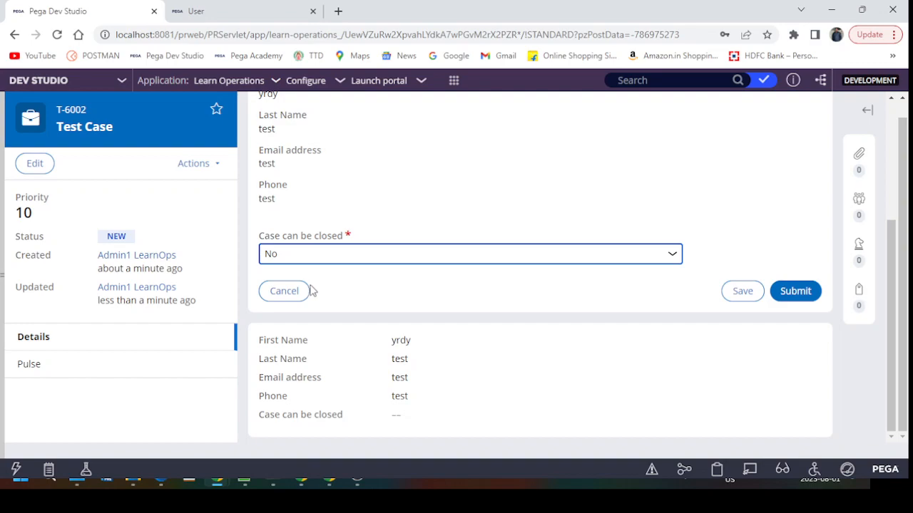
left_click(306, 283)
left_click(813, 297)
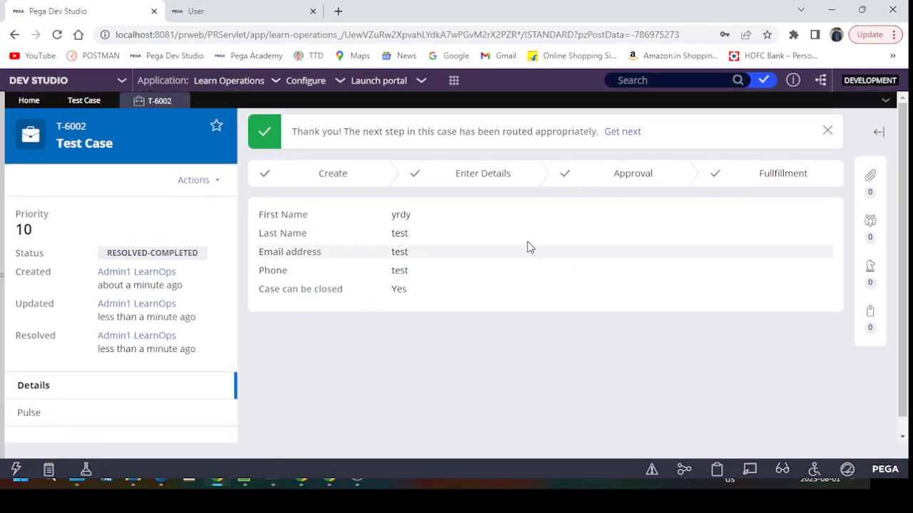
left_click(180, 101)
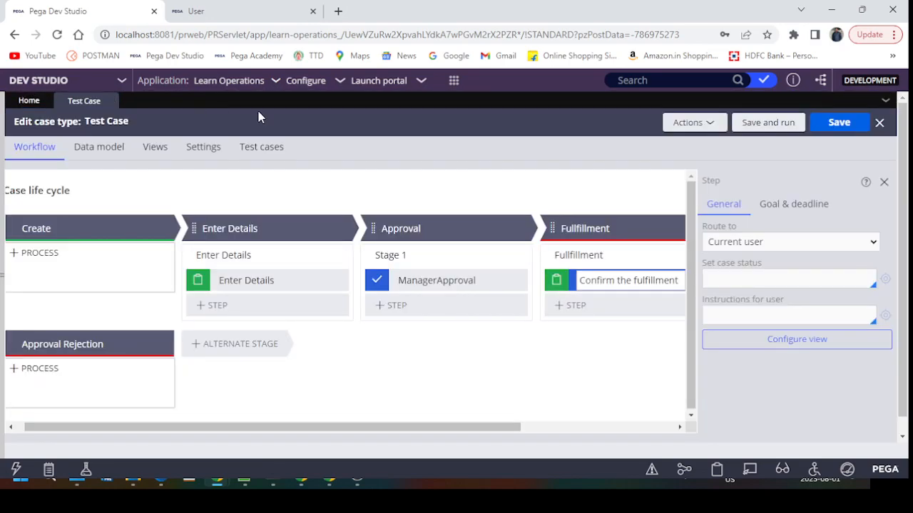
- Set the resolution status of the Approval Rejection stage to Resolved-Rejected in the Test Case workflow
left_click(775, 125)
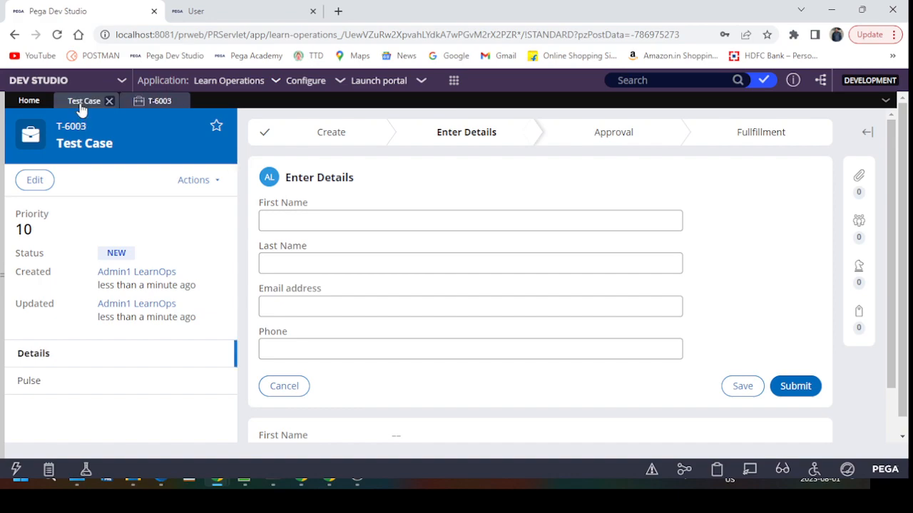
left_click(83, 101)
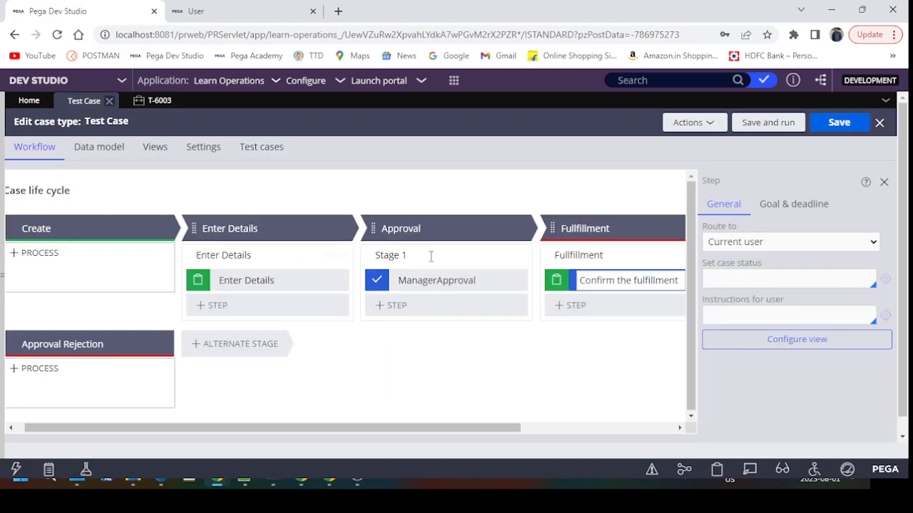
left_click(73, 347)
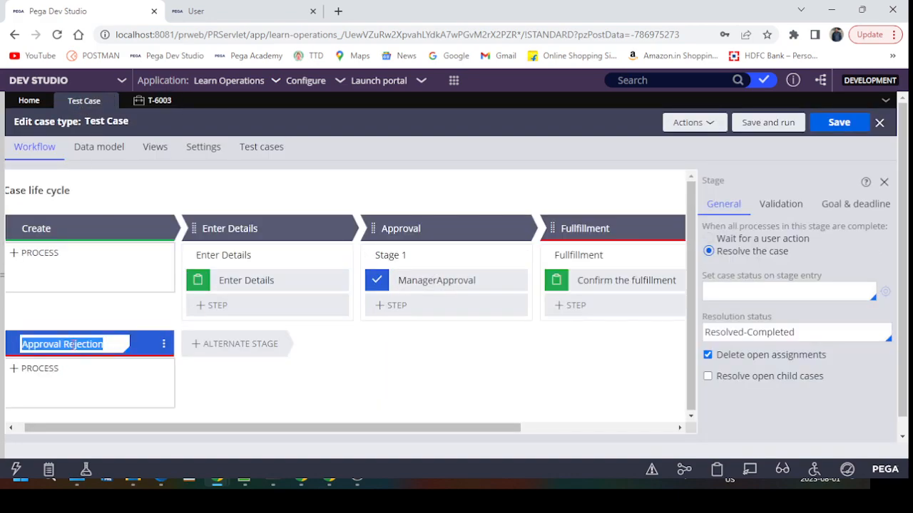
double_click(780, 334)
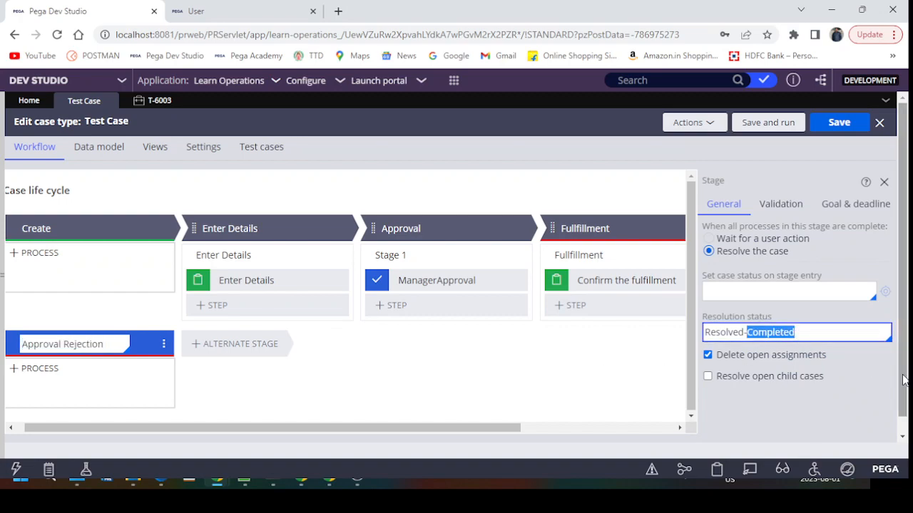
type("Reject")
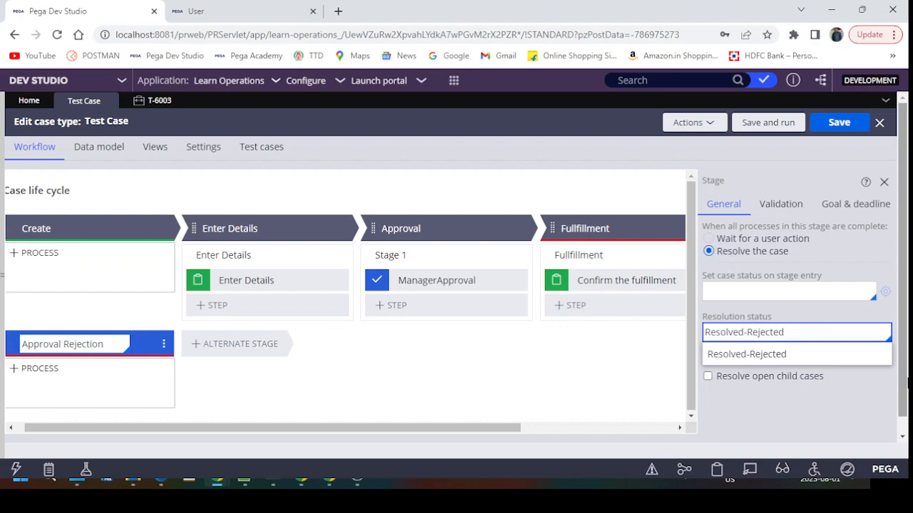
left_click(776, 355)
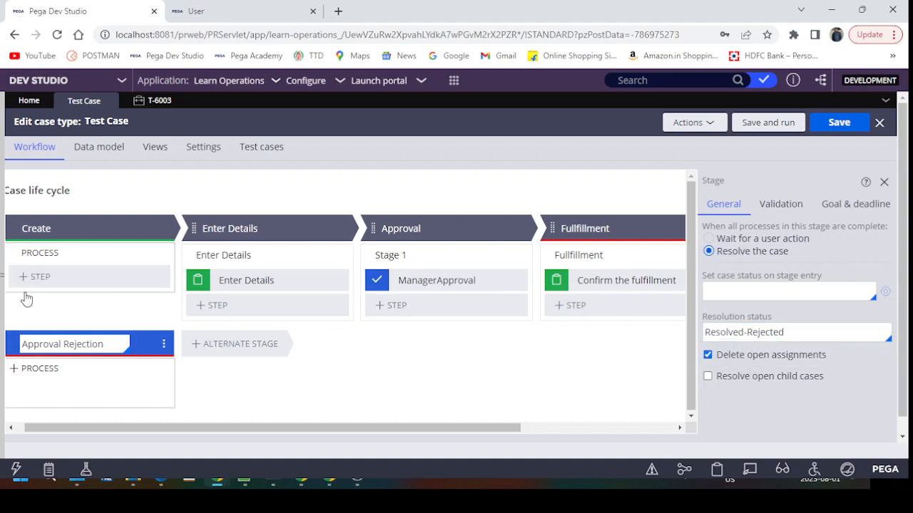
- Save and run the case type, submitting Enter Details with First Name "test", Last Name "tes", Email address "te" and Phone "tes"
left_click(761, 128)
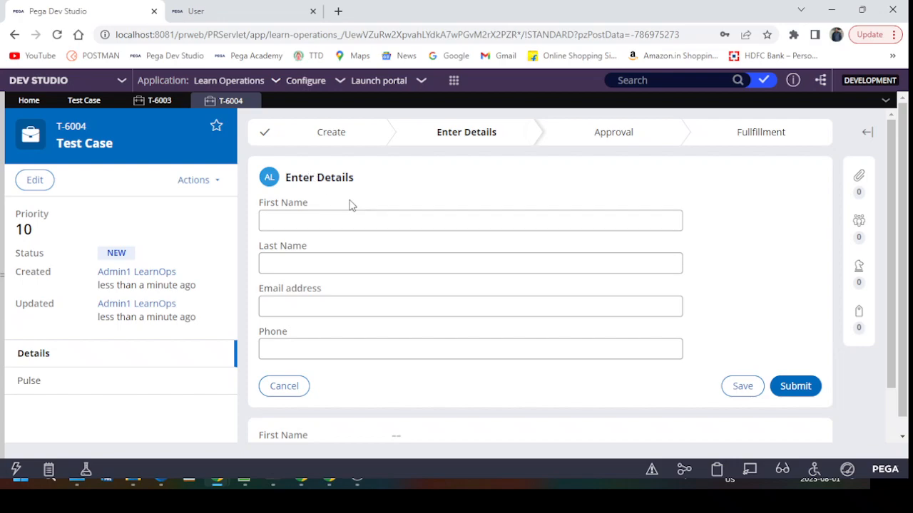
left_click(343, 222)
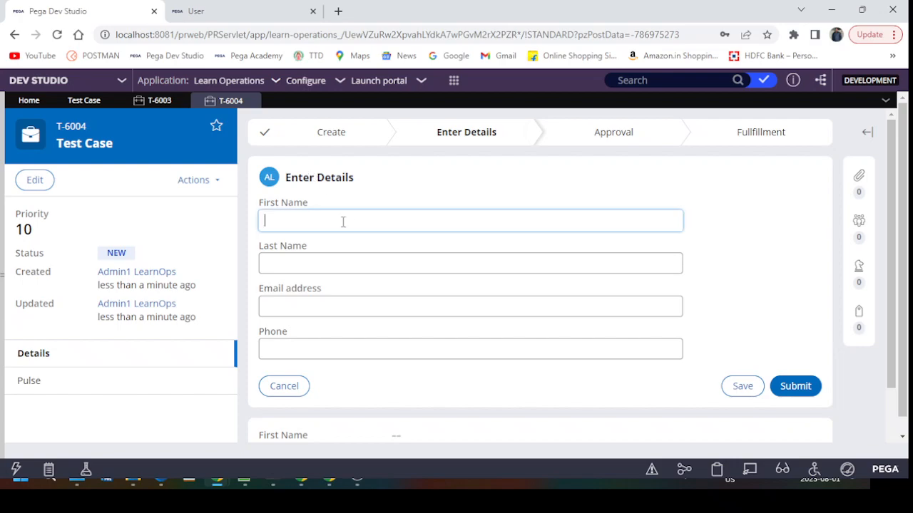
type("test")
left_click(295, 263)
type("tes")
left_click(291, 306)
type("te")
left_click(307, 349)
type("tes")
left_click(792, 387)
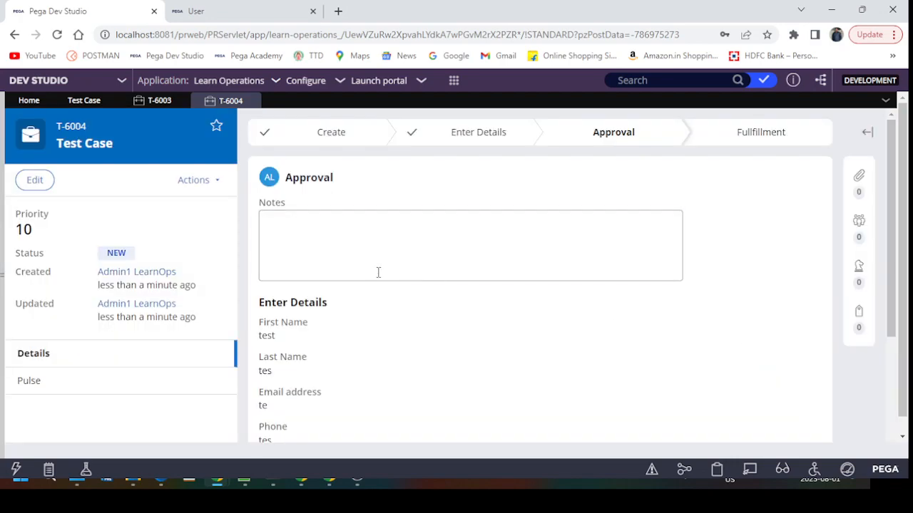
- Enter "tes" as the approval notes, reject the case and check its resolution status
left_click(378, 272)
type("tes")
scroll(447, 295, "down", 3)
left_click(734, 305)
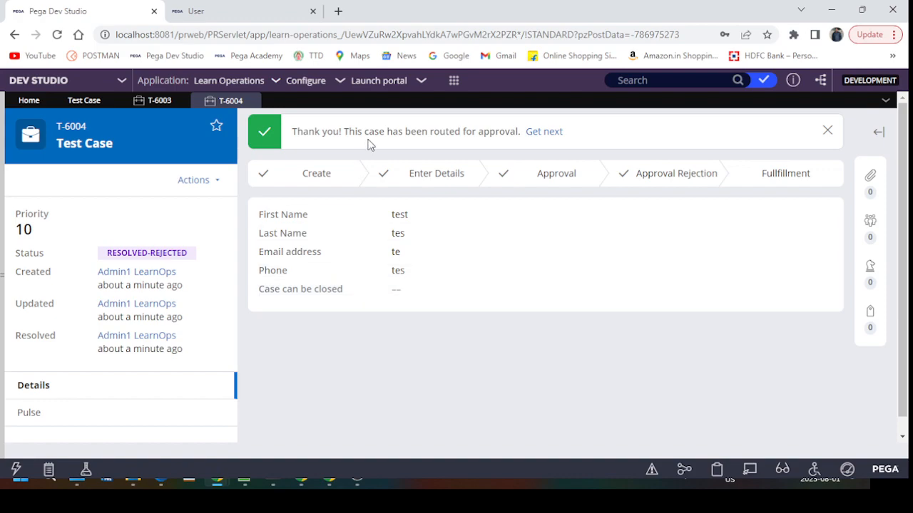
left_click_drag(100, 259, 228, 258)
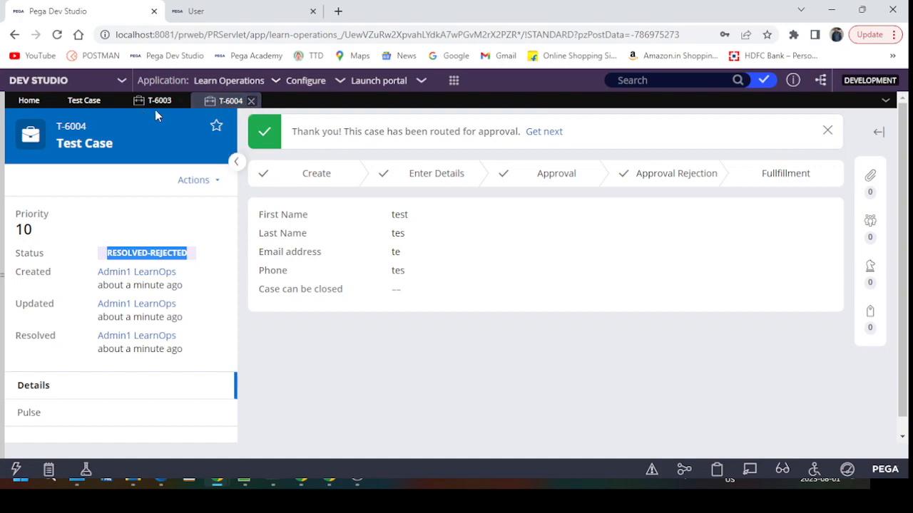
- Close both open test cases and open the Fullfillment process flow from the Fullfillment stage of the case type
left_click(252, 101)
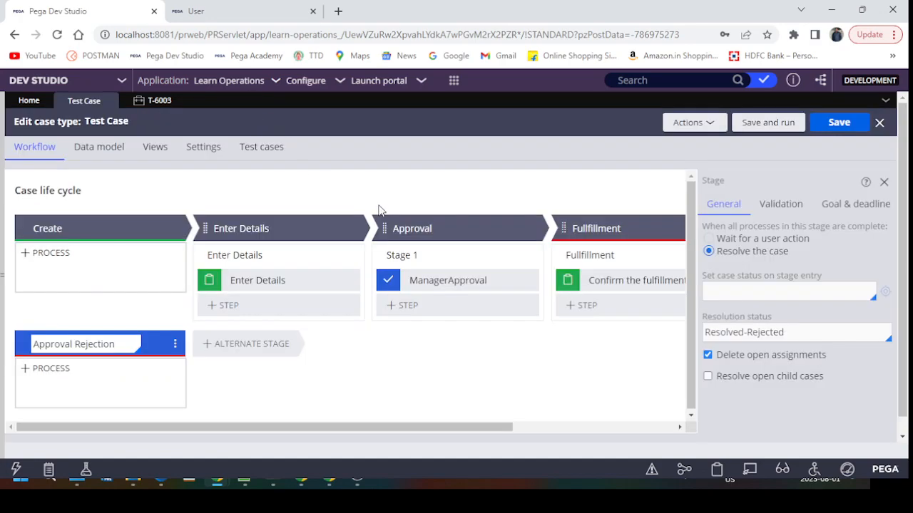
left_click(181, 101)
left_click_drag(362, 432, 489, 432)
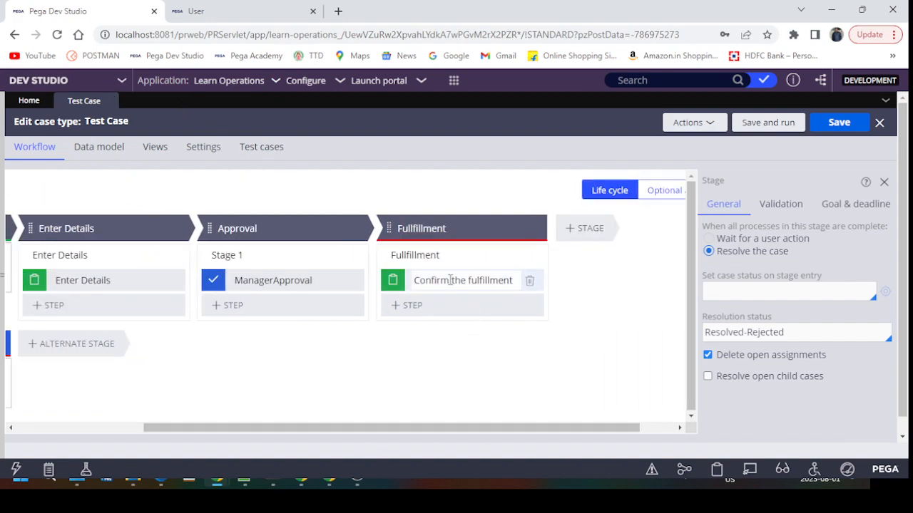
left_click(450, 279)
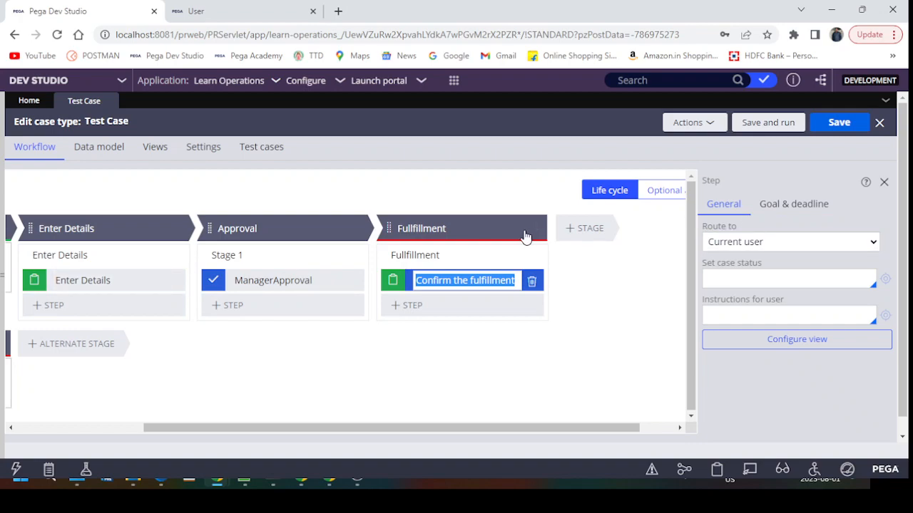
left_click(473, 254)
left_click(473, 255)
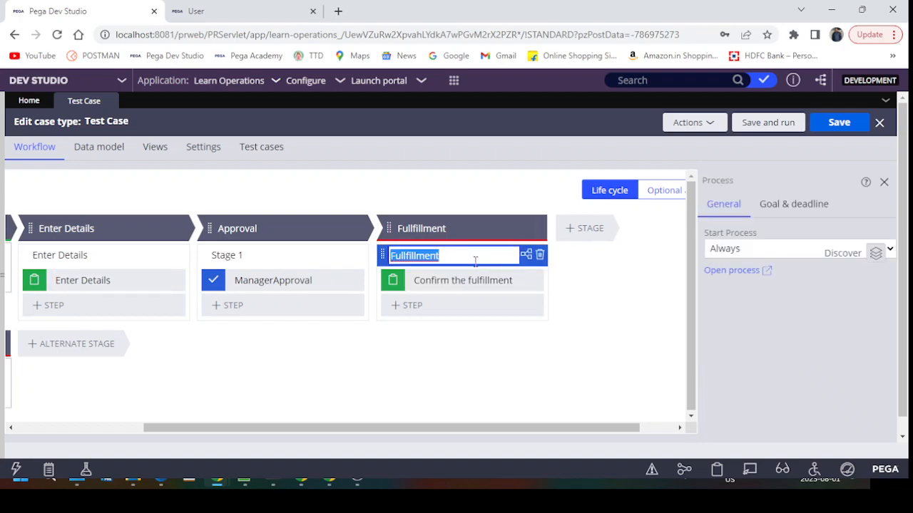
left_click(734, 272)
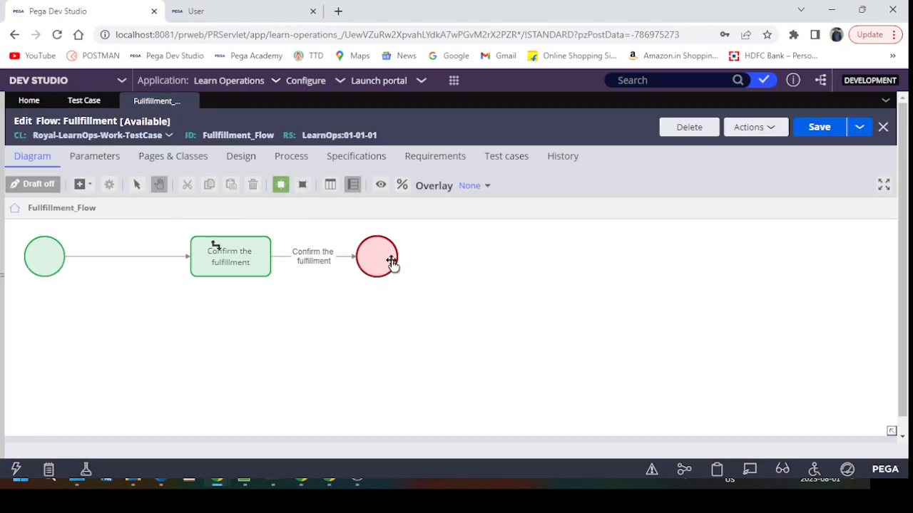
- Add a Decision shape to the flow and connect it between the Confirm the fulfillment assignment and the End shape
right_click(383, 306)
mouse_move(438, 312)
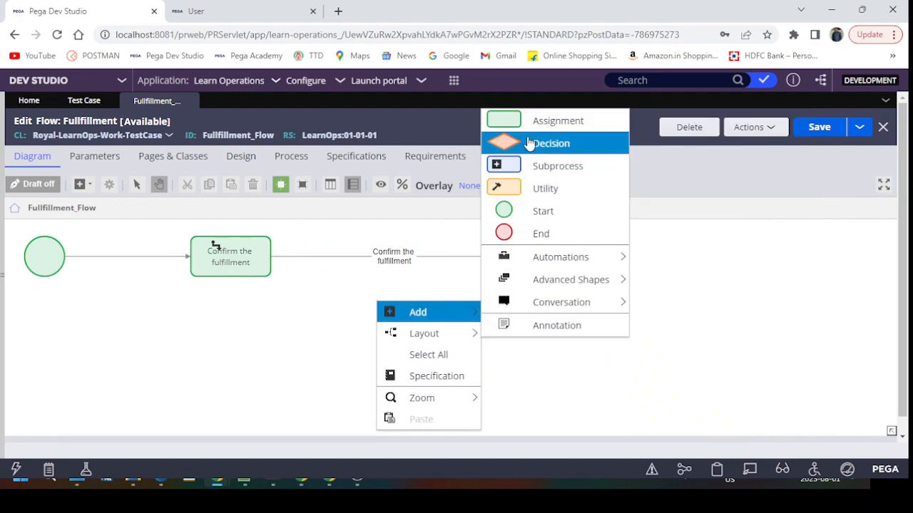
left_click(535, 143)
left_click_drag(406, 320, 385, 316)
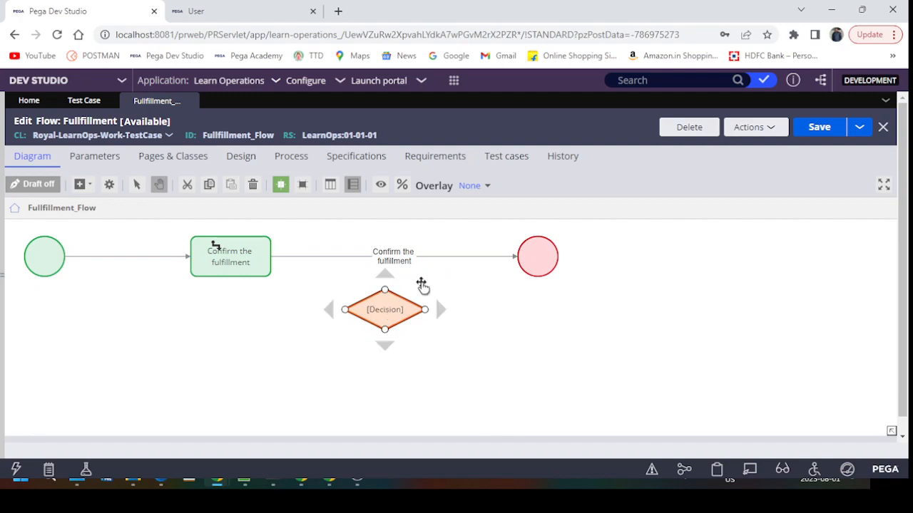
mouse_move(518, 257)
left_mouse_down()
mouse_move(382, 306)
mouse_move(398, 251)
mouse_move(524, 262)
left_mouse_up()
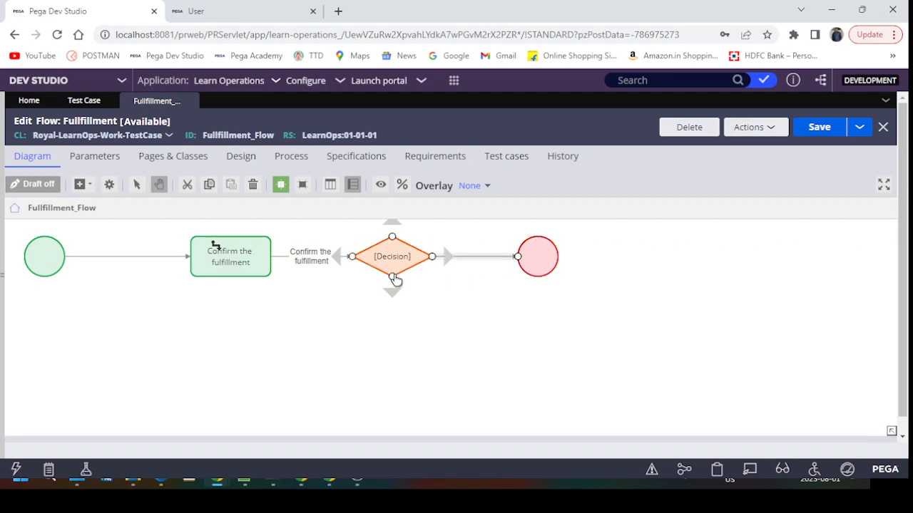
- Add a Change to a stage automation below the Decision shape and connect it from the decision and on to the End shape
right_click(371, 331)
mouse_move(450, 340)
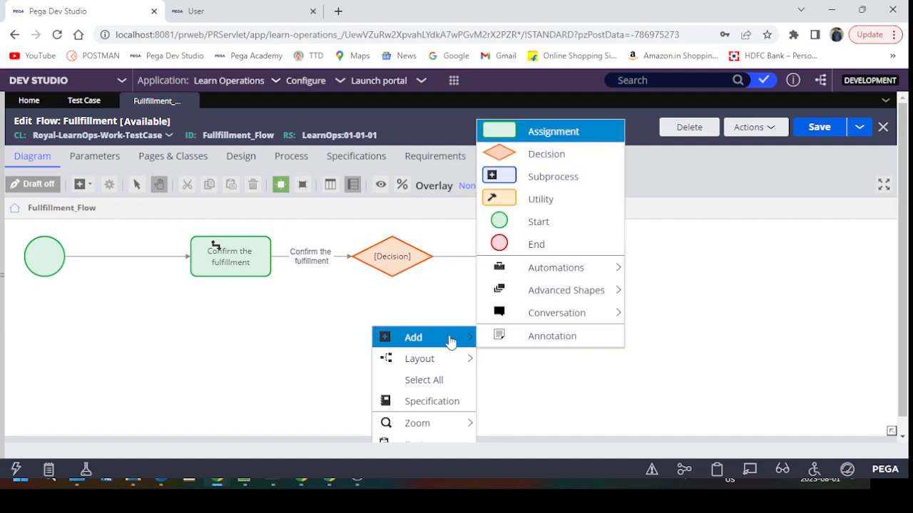
mouse_move(559, 281)
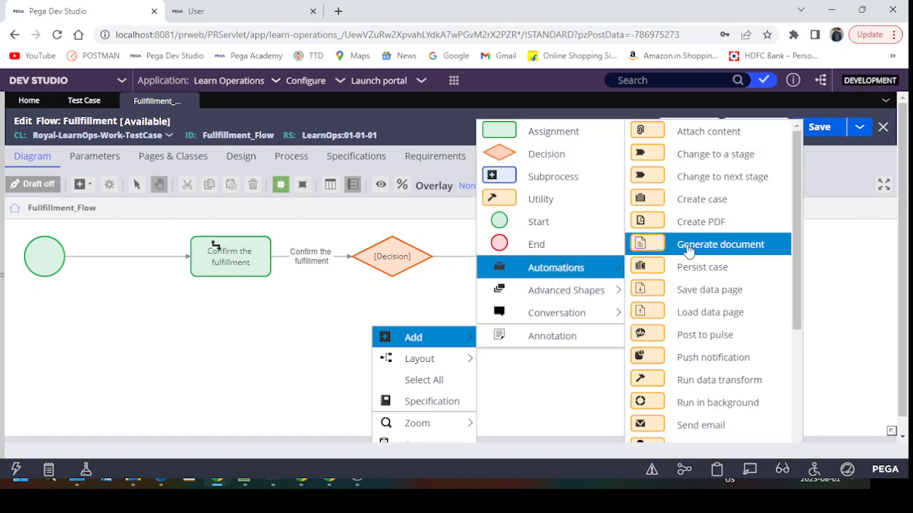
left_click(714, 154)
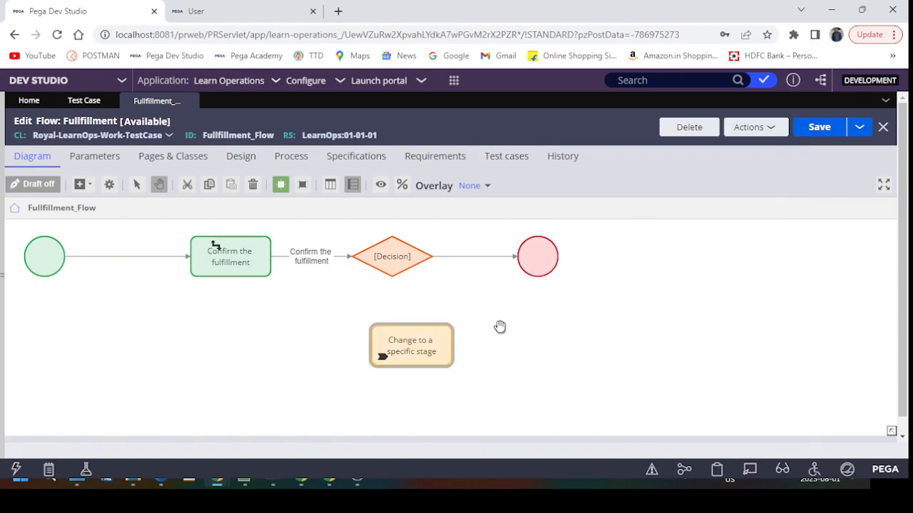
left_click_drag(408, 347, 391, 344)
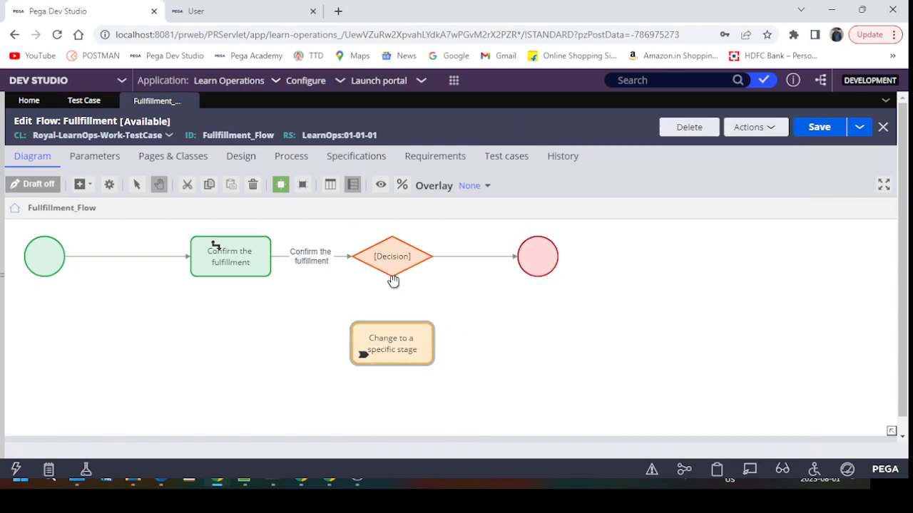
mouse_move(392, 275)
left_mouse_down()
mouse_move(393, 335)
mouse_move(560, 265)
mouse_move(550, 281)
mouse_move(538, 278)
left_mouse_up()
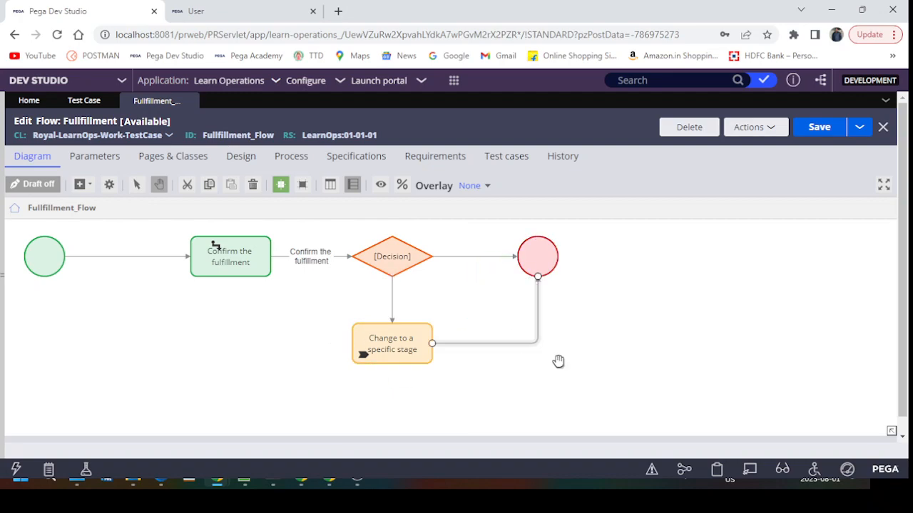
- Rename the Decision shape as "Case case be closed?" in its properties
left_click(406, 259)
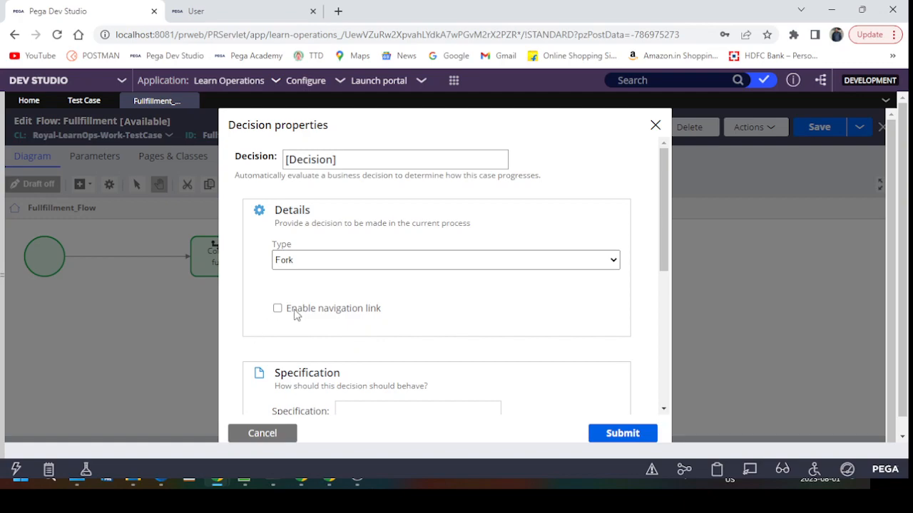
scroll(518, 357, "down", 5)
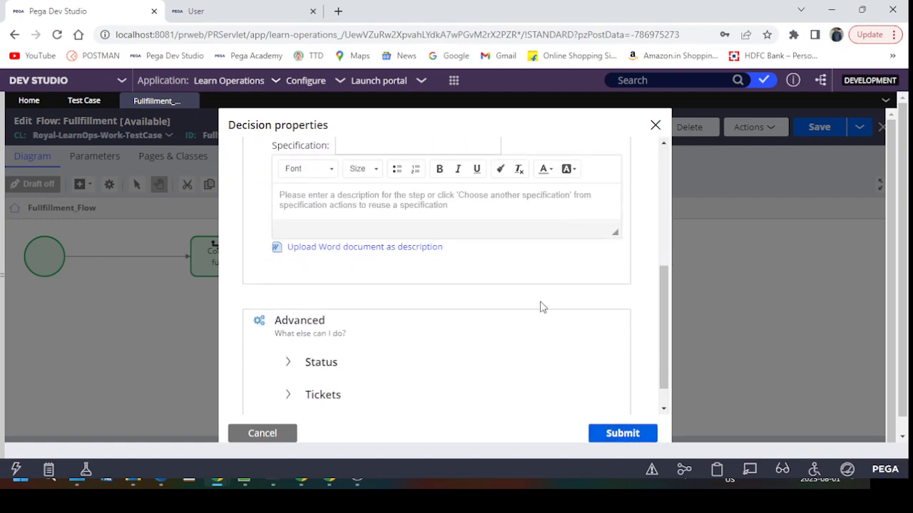
scroll(542, 306, "up", 5)
triple_click(348, 151)
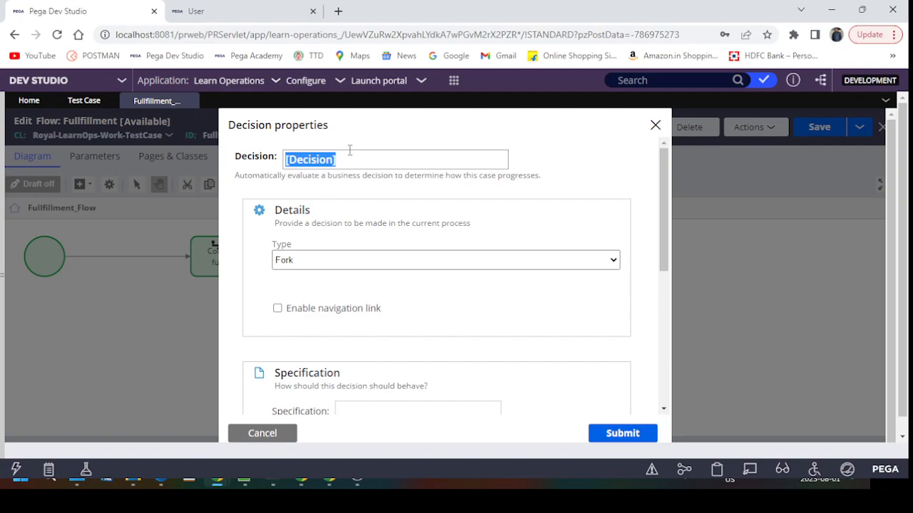
type("Case")
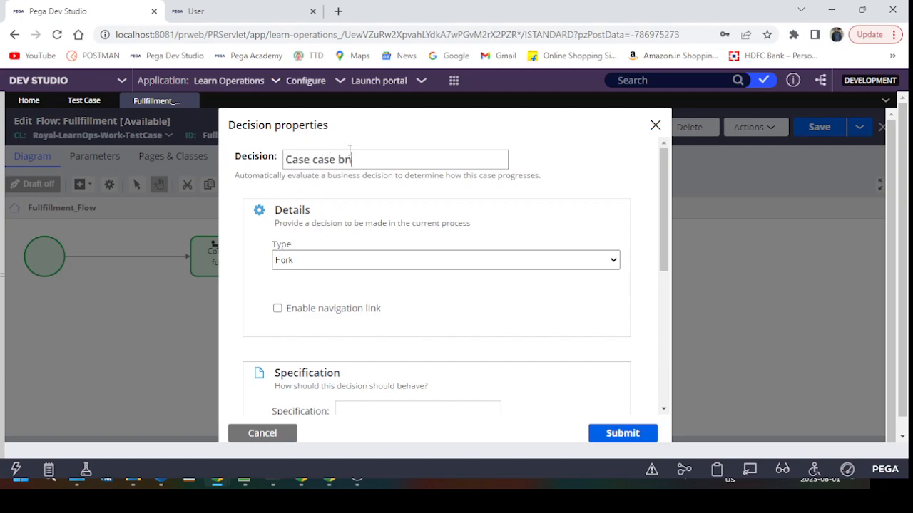
type(" case be closed?")
left_click(599, 433)
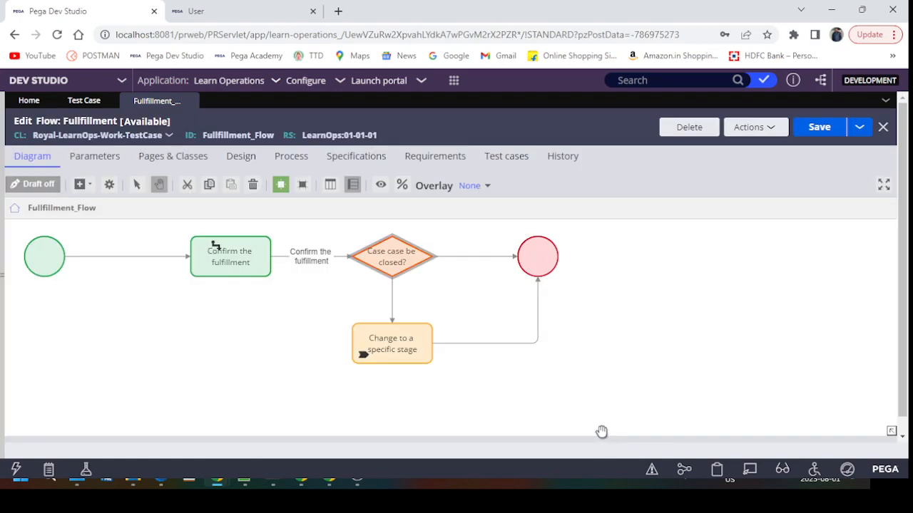
- Open the connector from the decision to the Change to a specific stage shape and set its condition type to When
left_click(485, 257)
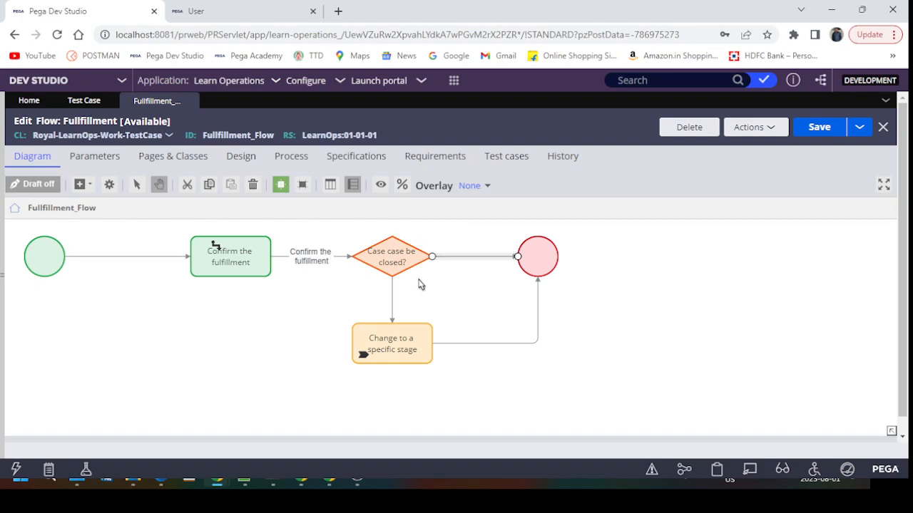
left_click(391, 303)
double_click(391, 302)
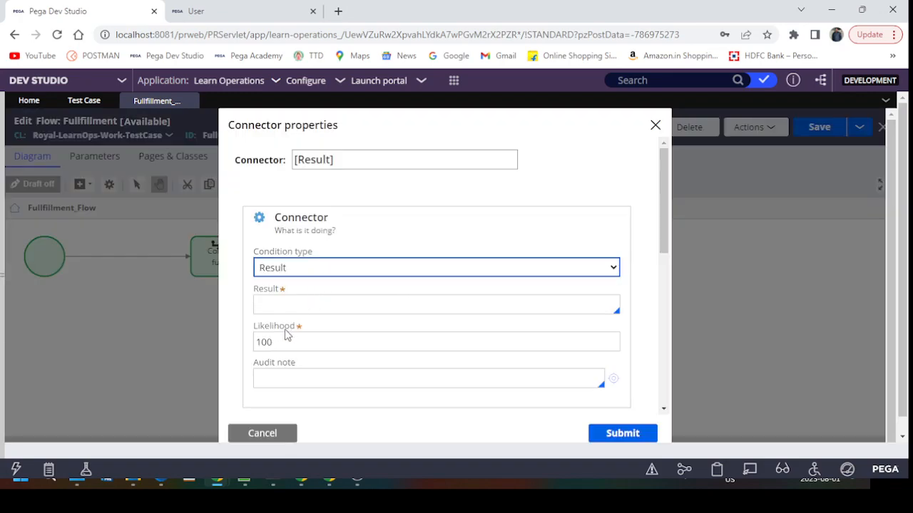
key("w")
left_click(294, 301)
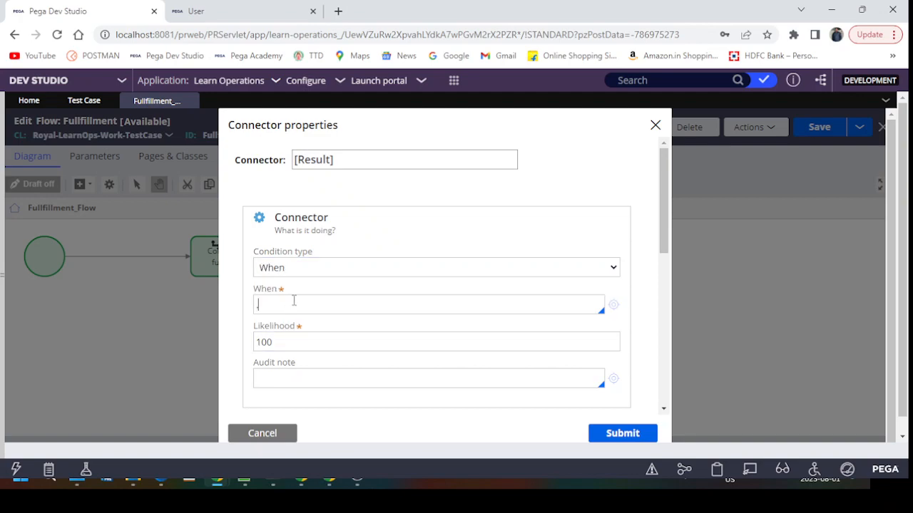
- Look for the case-closing property by entering ".Case" as the When condition and searching the application rules for "casecan"
type(".Case")
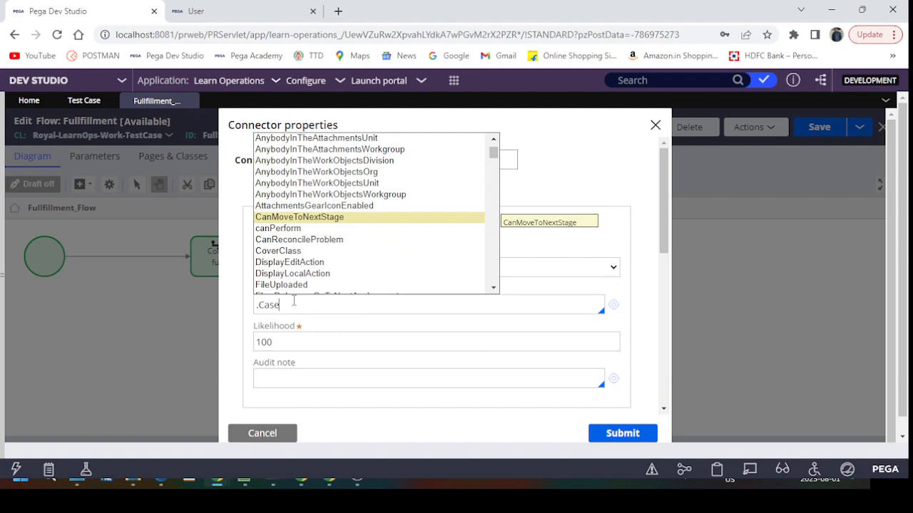
key("Down")
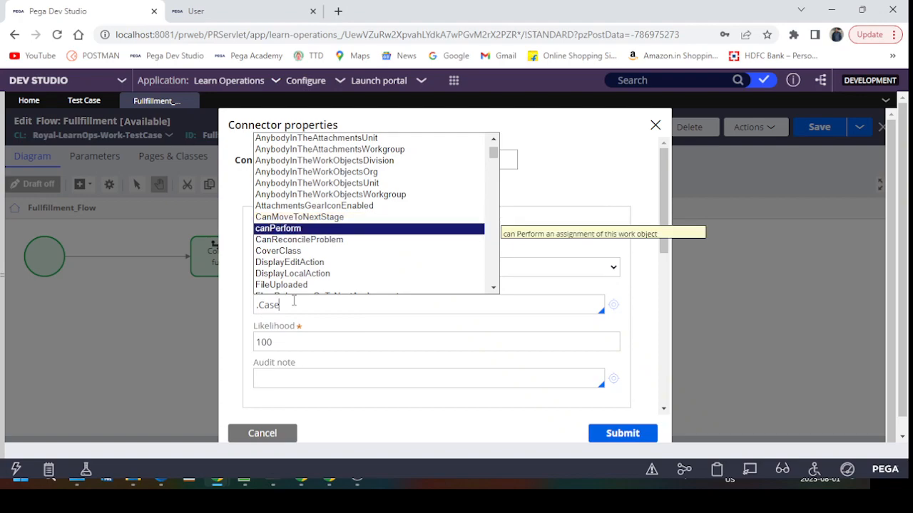
scroll(298, 268, "up", 3)
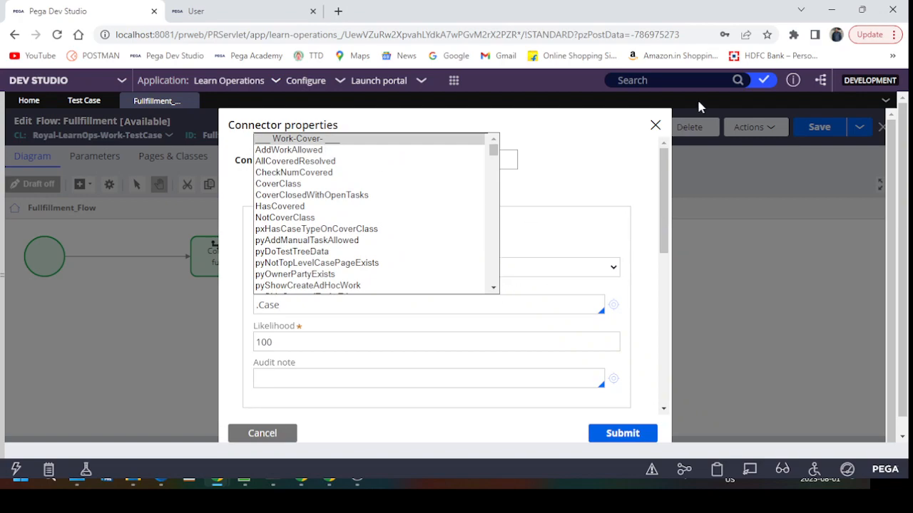
left_click(678, 81)
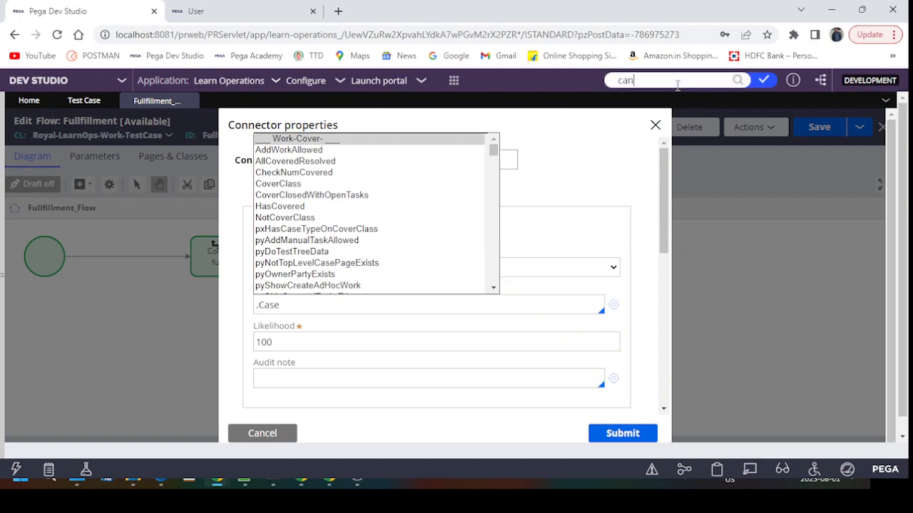
key("Return")
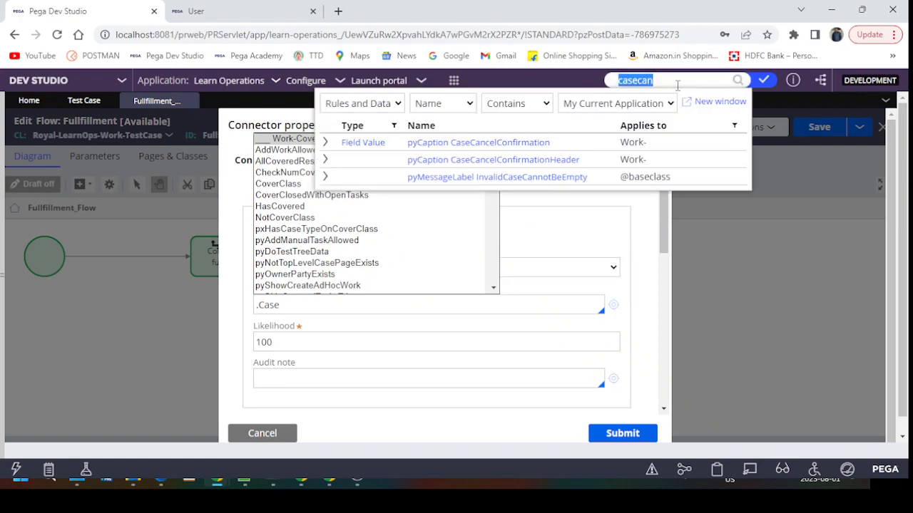
left_click(722, 270)
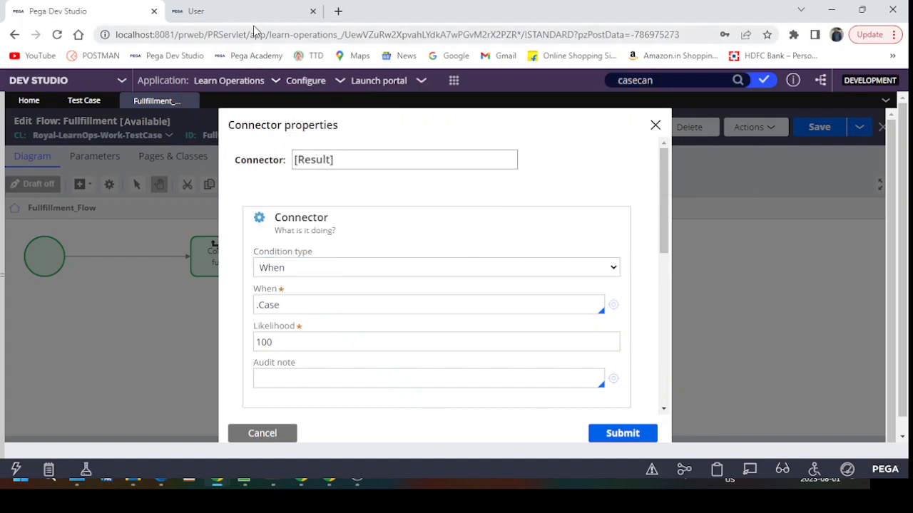
- Check the name of the closing picklist field in the Confirm the fulfillment view of the Test Case case type
left_click(83, 106)
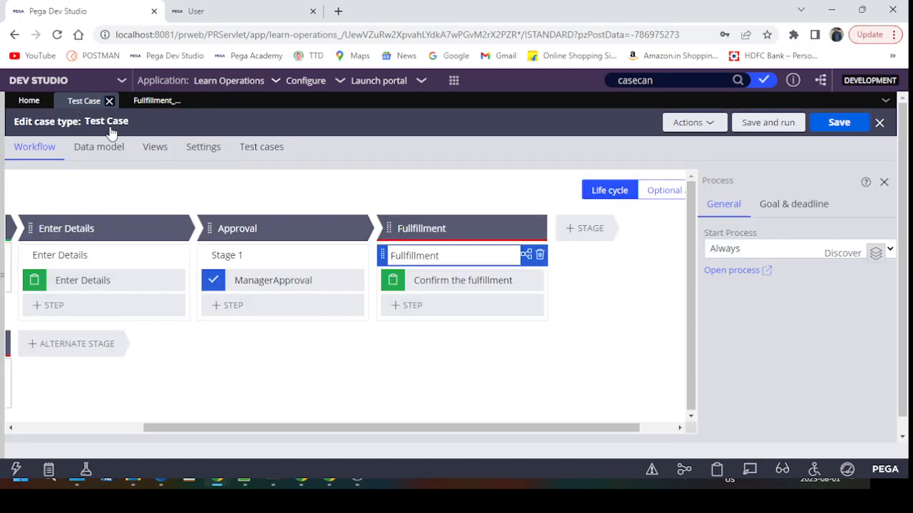
left_click(115, 284)
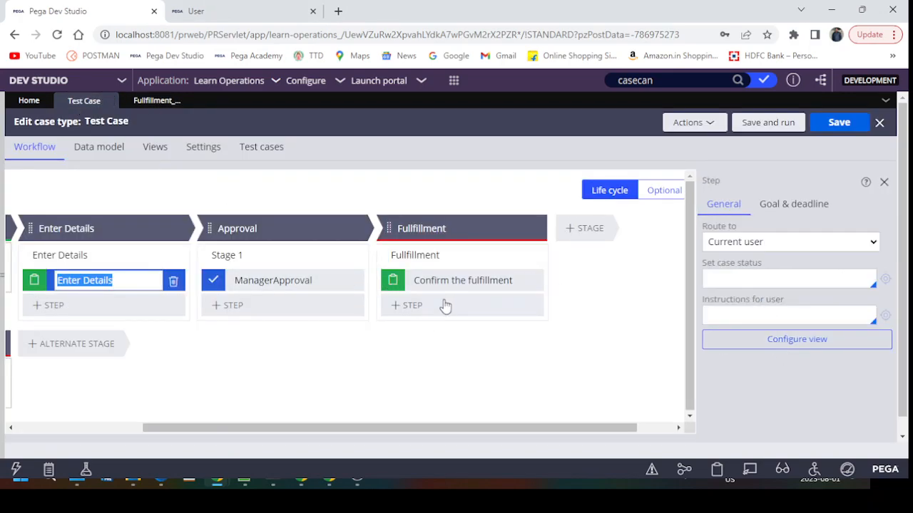
left_click(457, 283)
left_click(817, 343)
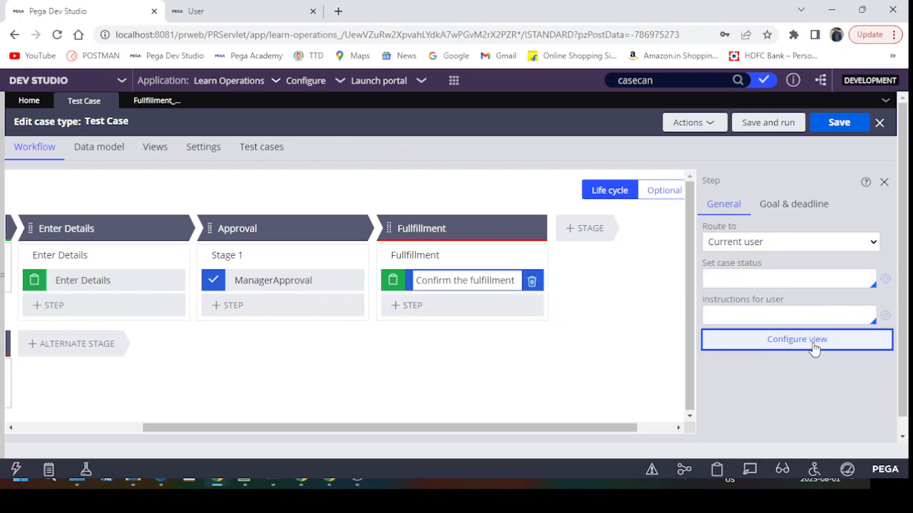
triple_click(344, 243)
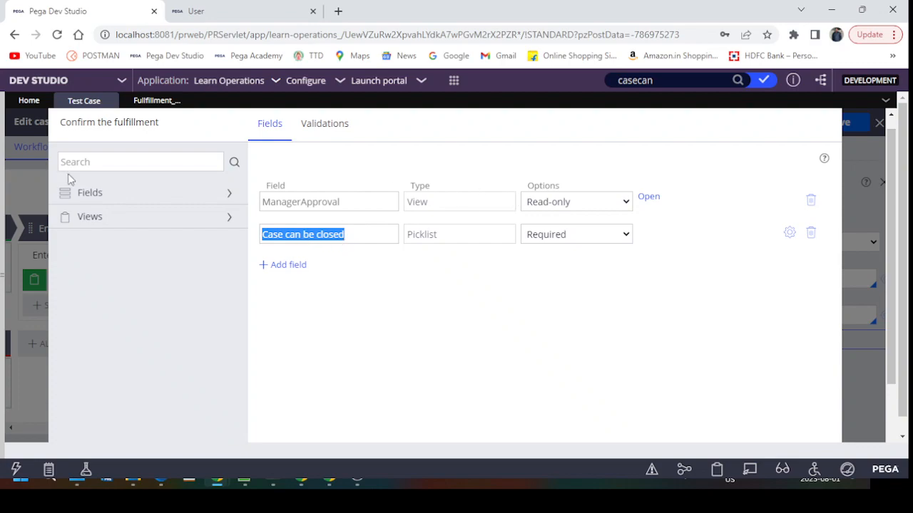
left_click(158, 101)
- Set the connector's When condition to .CaseCanBeClosed=="No" and name the connector "No"
triple_click(325, 310)
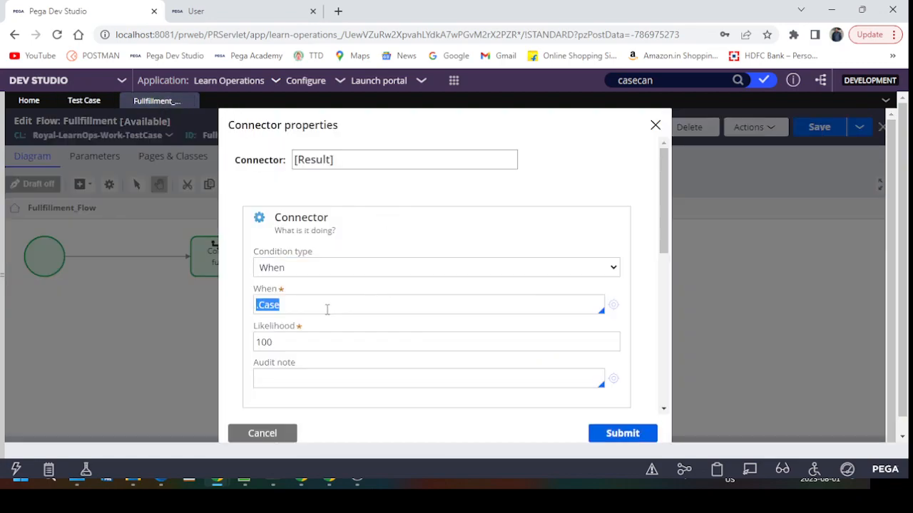
left_click(327, 309)
type("New folder")
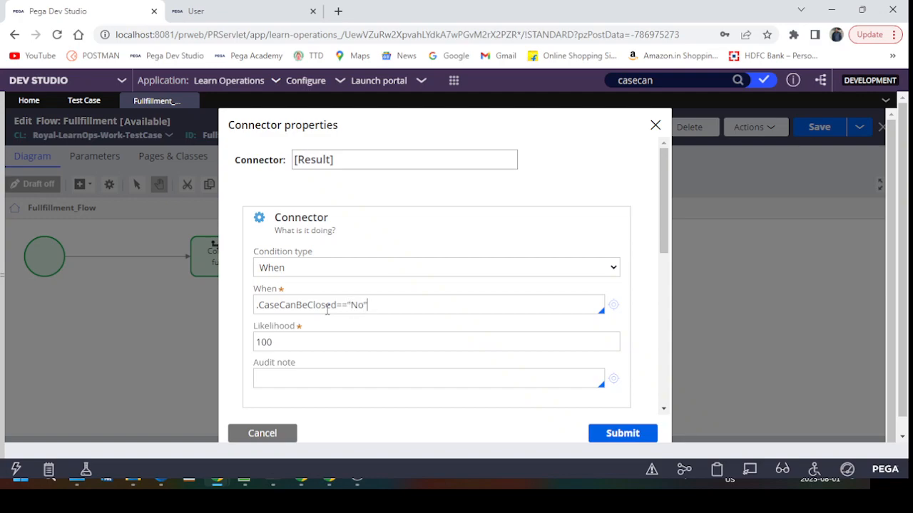
scroll(362, 322, "down", 3)
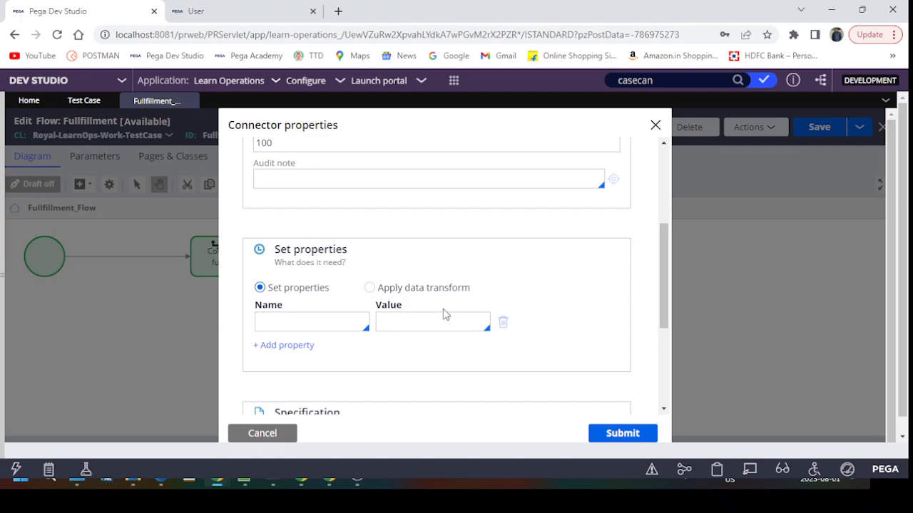
scroll(453, 314, "up", 3)
triple_click(375, 161)
type("No")
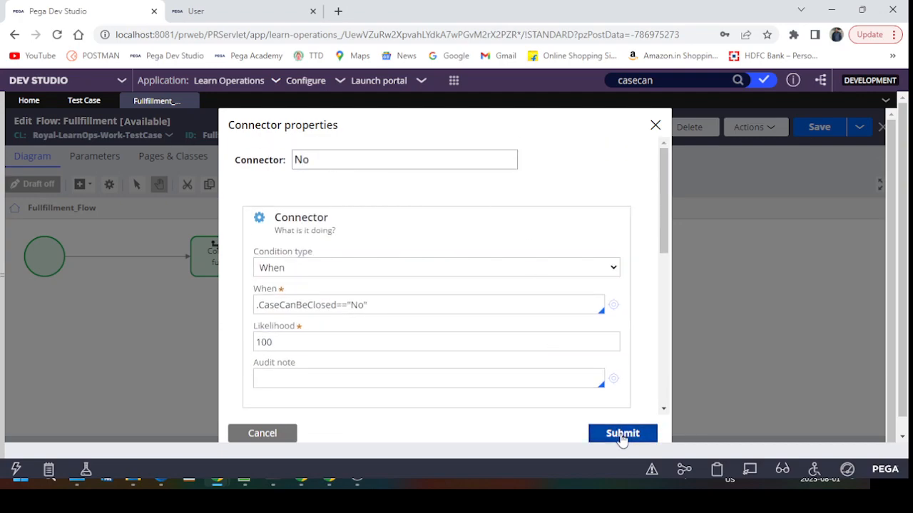
left_click(621, 435)
- Set the connector between the decision and the End shape to the Else condition and name it "Yes"
double_click(482, 258)
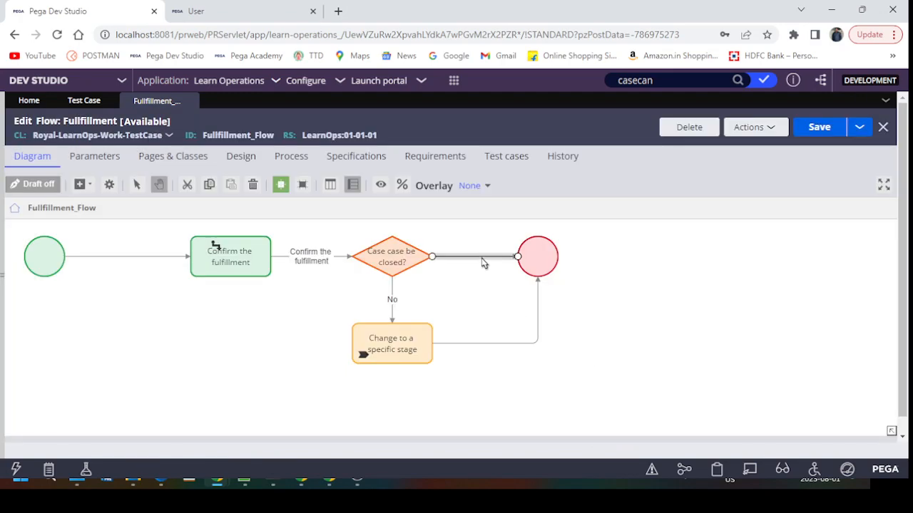
left_click(277, 303)
triple_click(382, 160)
type("Yes")
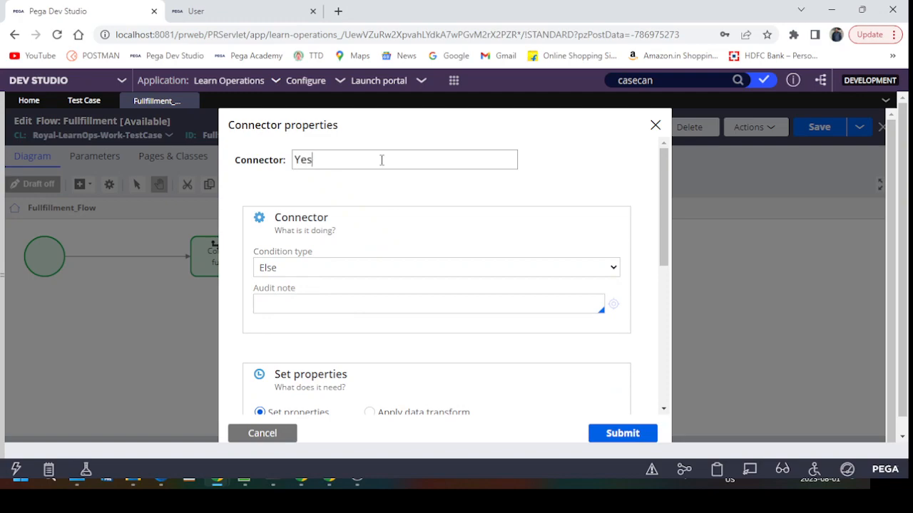
left_click(616, 433)
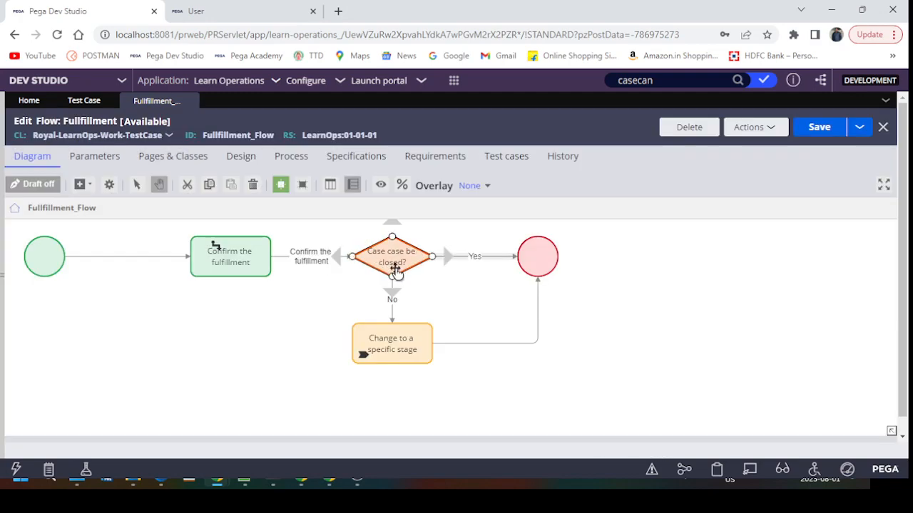
- Set the target stage of the Change to a specific stage shape to Enter Details and save the flow
left_click(389, 333)
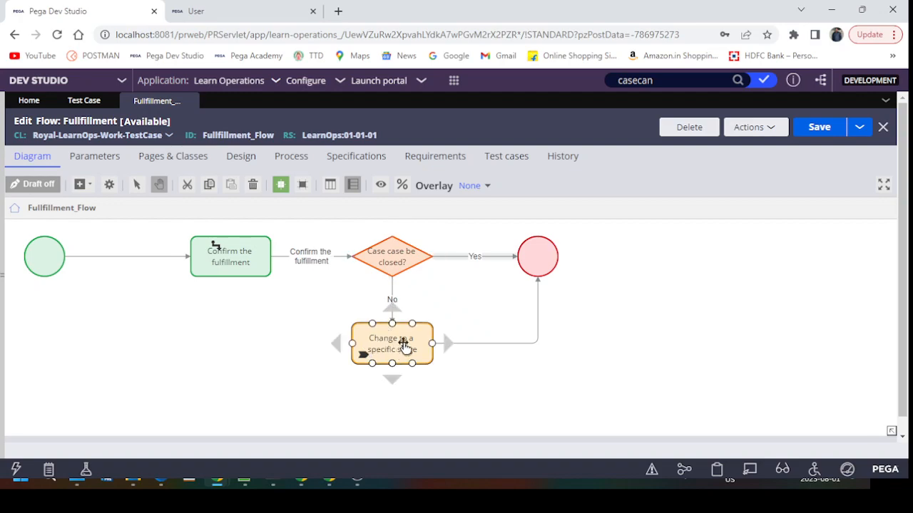
double_click(404, 346)
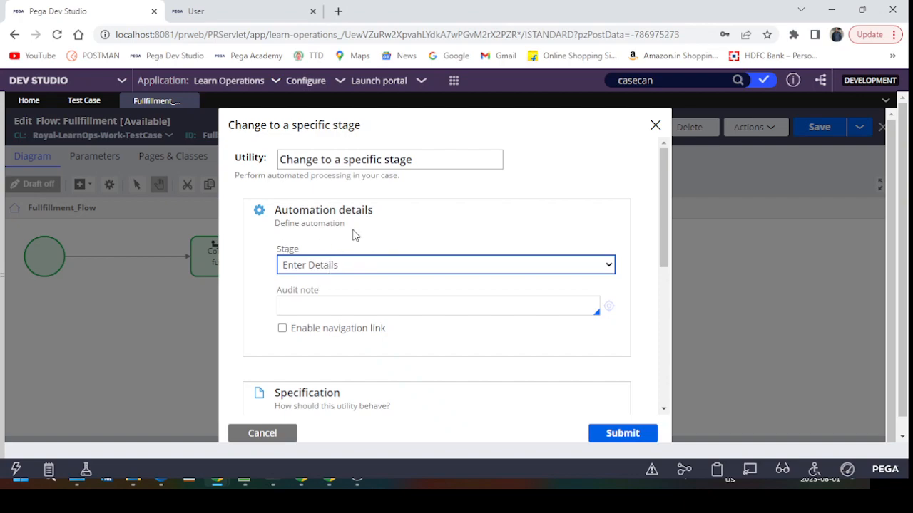
left_click(625, 433)
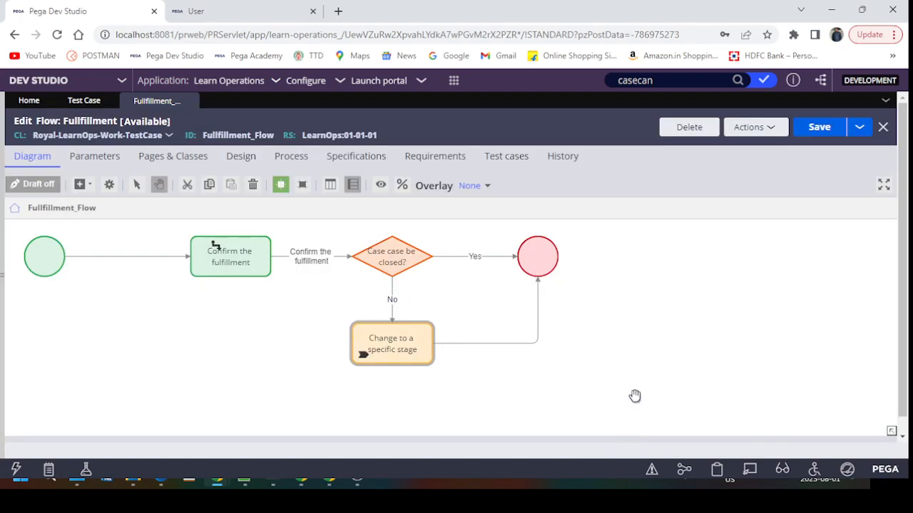
left_click(815, 130)
- Create a new Test Case case to try out the flow
left_click(455, 89)
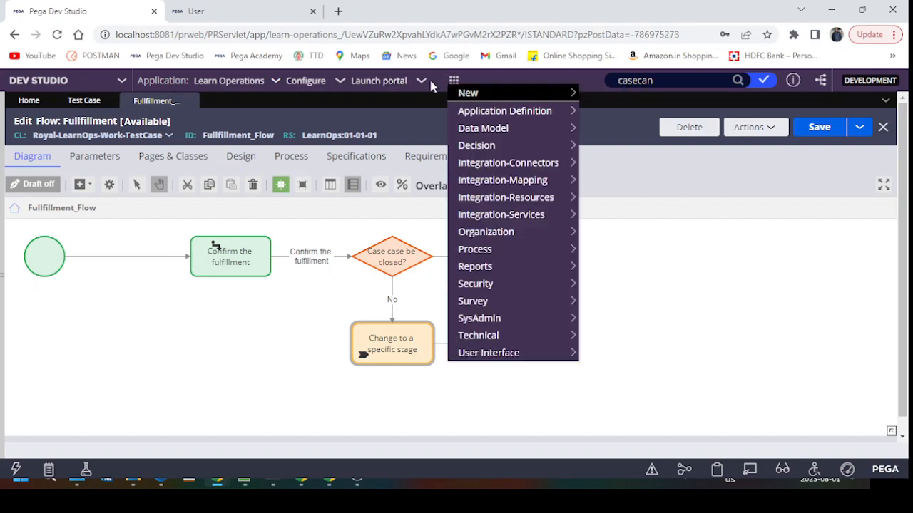
mouse_move(492, 91)
left_click(611, 98)
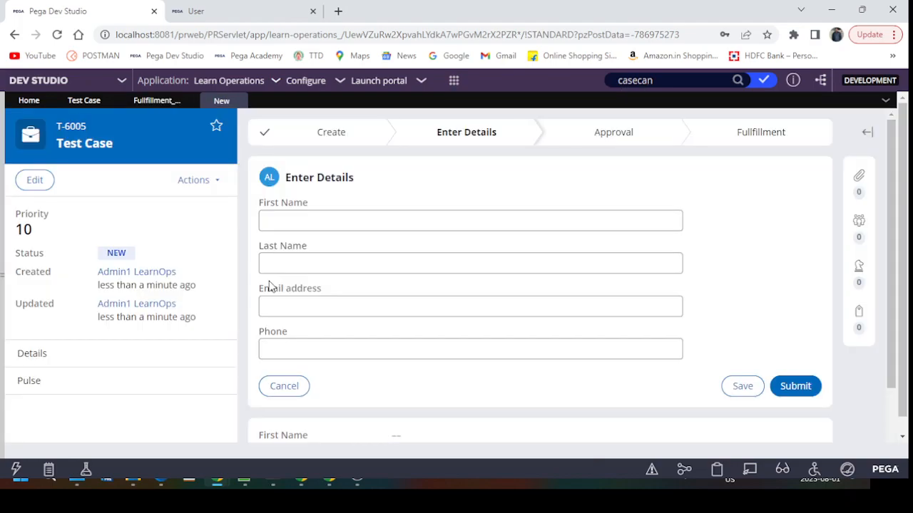
- Enter "test" as the first name, last name, email address and phone of the case and submit the details
left_click(318, 216)
type("test")
left_click(273, 264)
type("test")
left_click(278, 307)
type("test")
left_click(300, 349)
type("test")
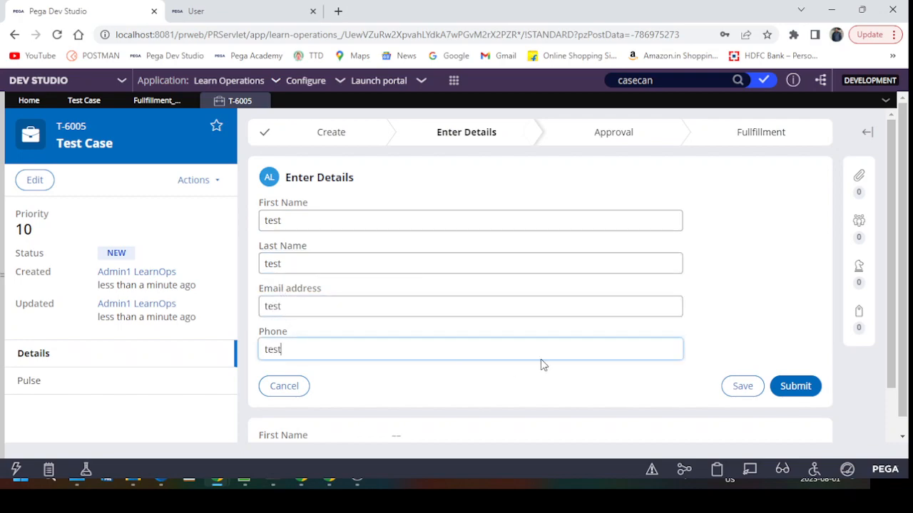
left_click(795, 386)
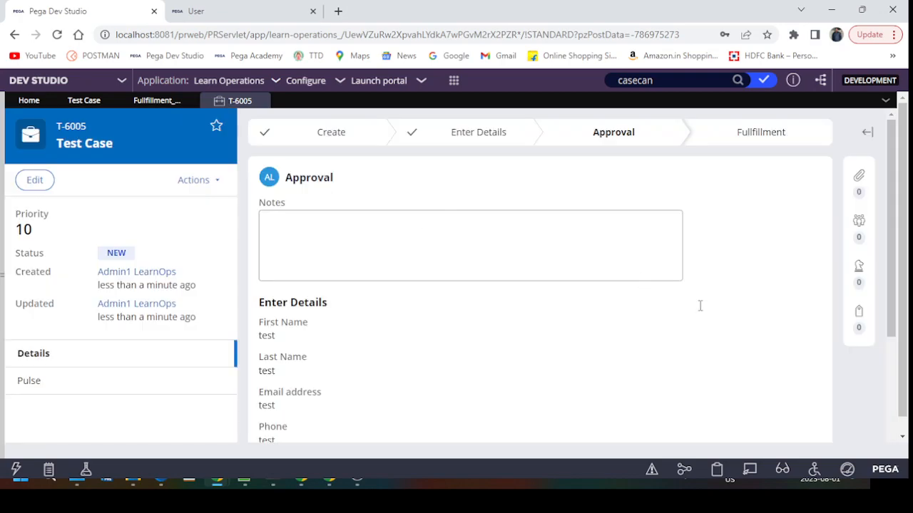
- Approve the case and submit the fulfillment confirmation with Case can be closed set to No
scroll(644, 278, "down", 3)
left_click(789, 299)
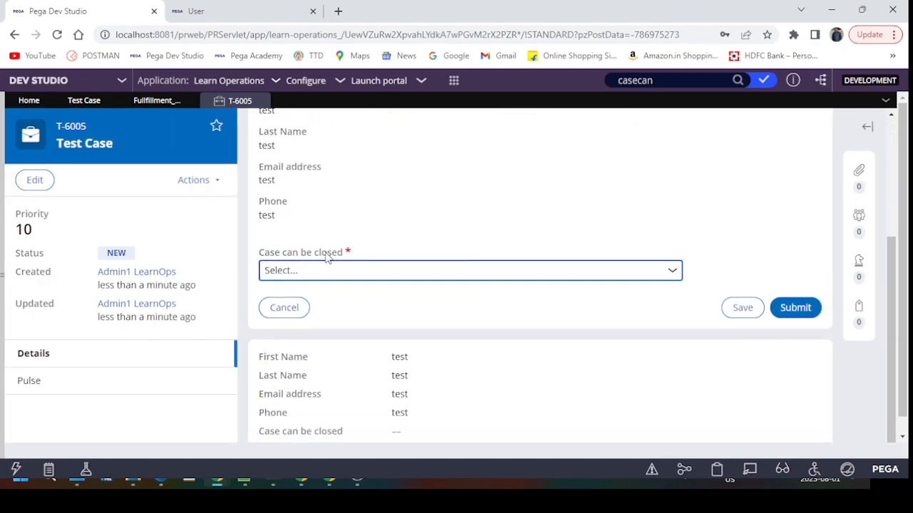
key("n")
left_click(798, 309)
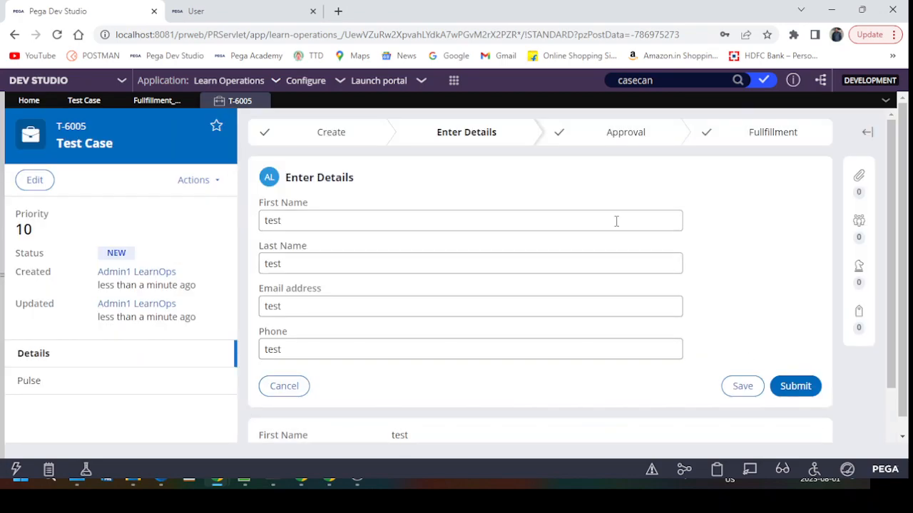
scroll(514, 271, "down", 1)
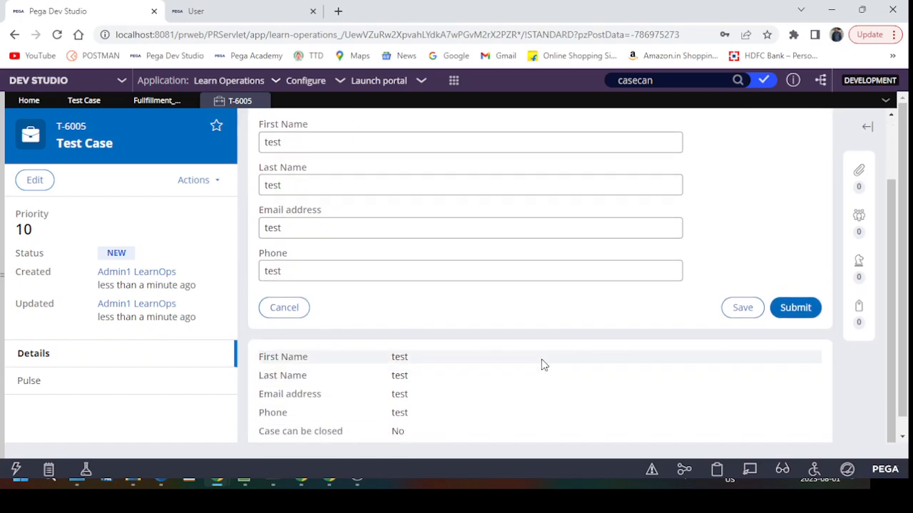
- Open the history of the case and examine the latest assignment entries around the Confirm the fulfillment action
scroll(517, 286, "up", 1)
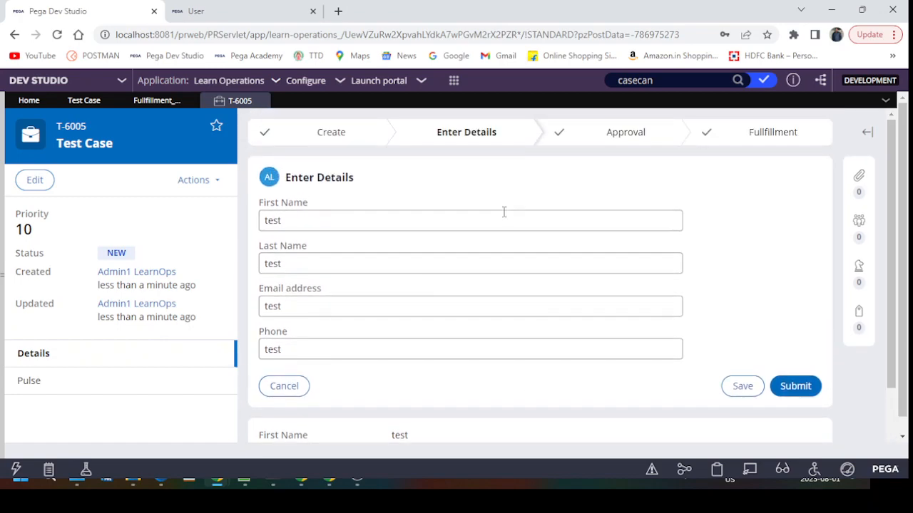
left_click(195, 179)
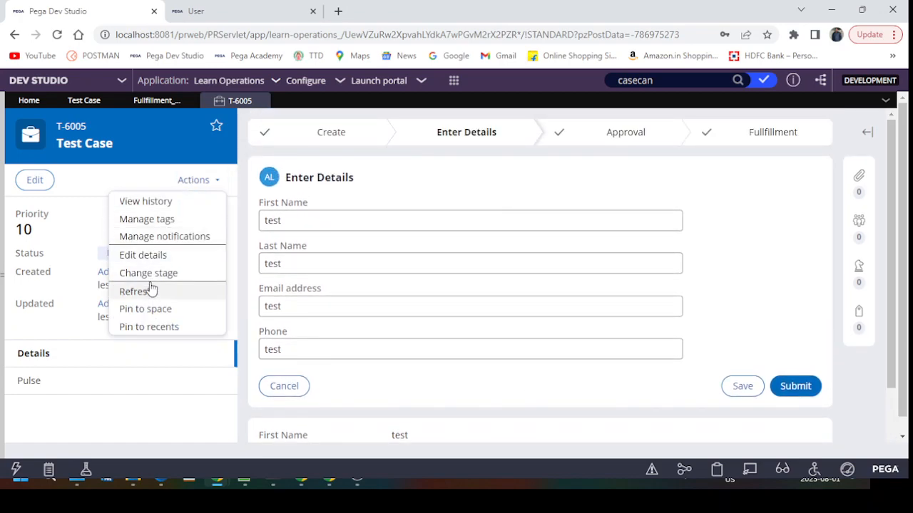
left_click(145, 204)
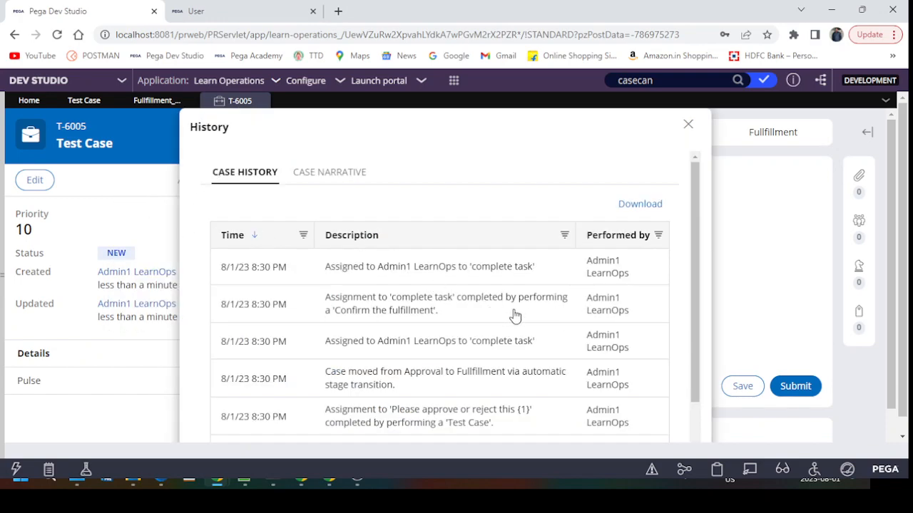
left_click_drag(323, 299, 530, 321)
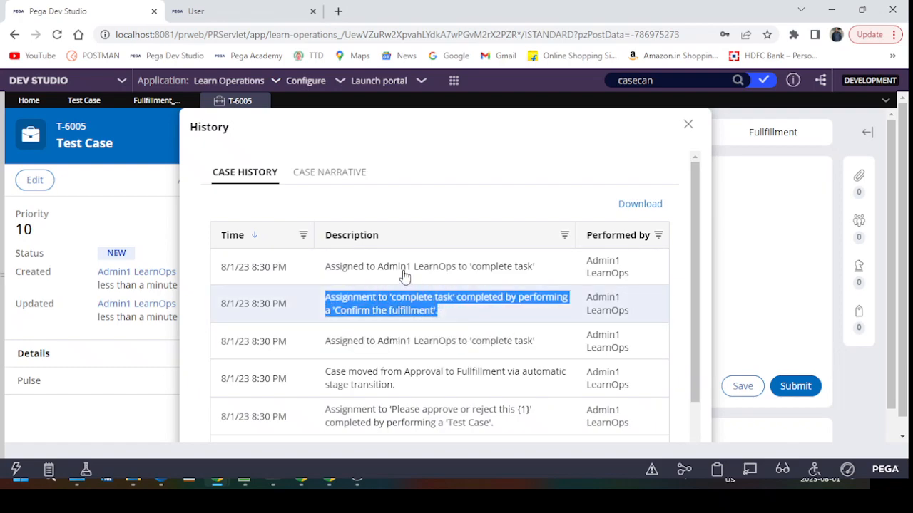
left_click_drag(325, 266, 540, 271)
left_click_drag(320, 298, 450, 316)
left_click_drag(323, 348, 546, 350)
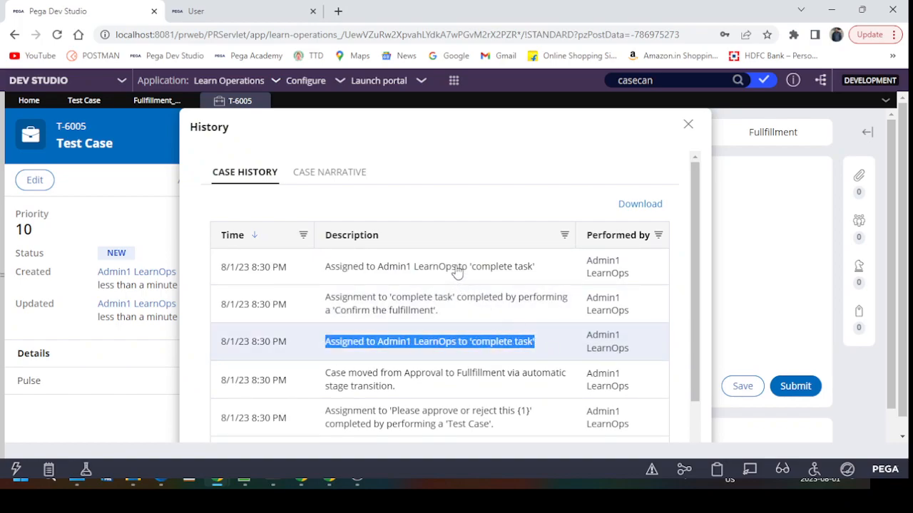
triple_click(547, 278)
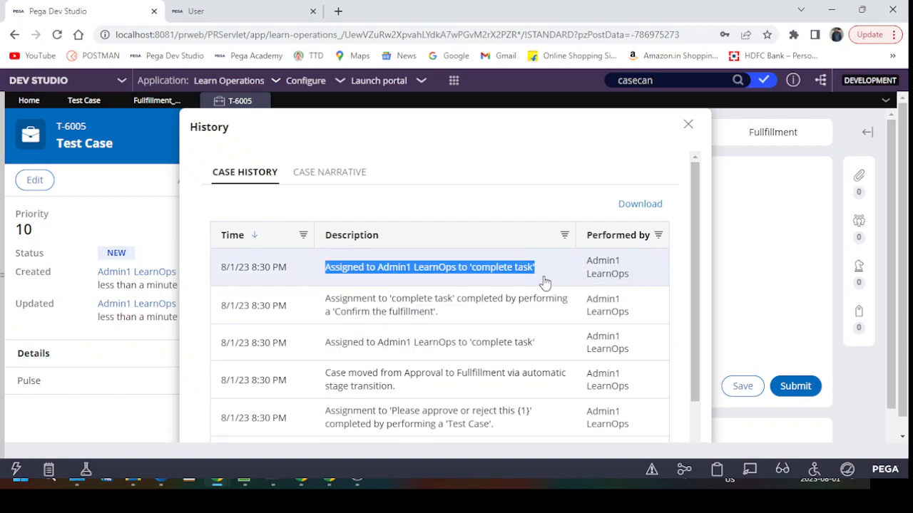
- Check the case narrative of the test case and return to the case history
scroll(364, 279, "down", 2)
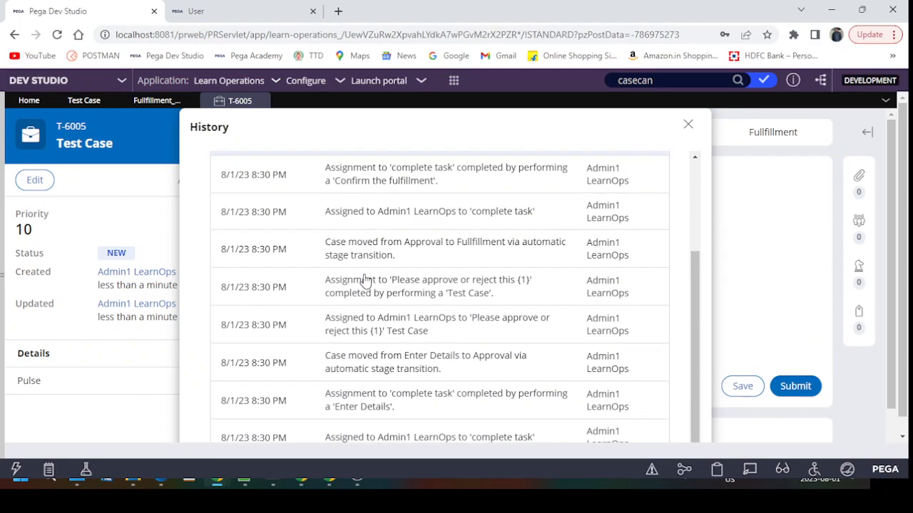
scroll(367, 279, "up", 2)
left_click(318, 179)
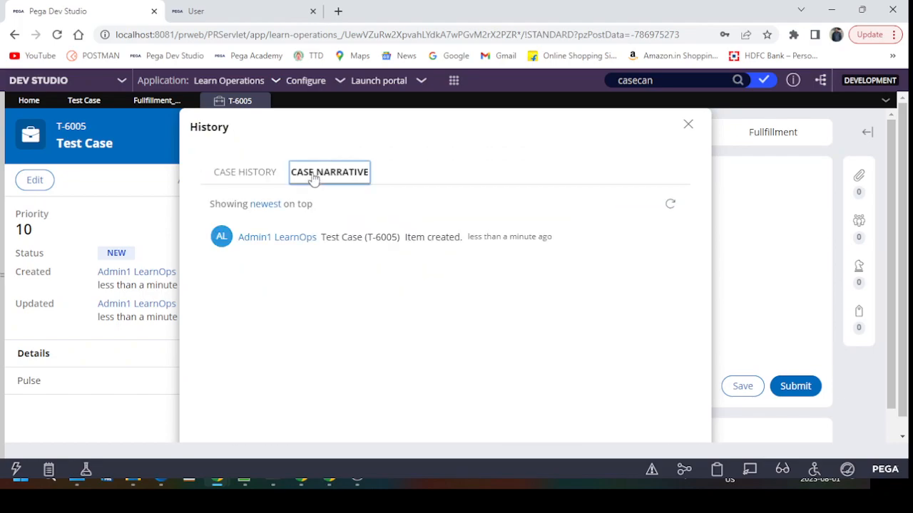
left_click(242, 174)
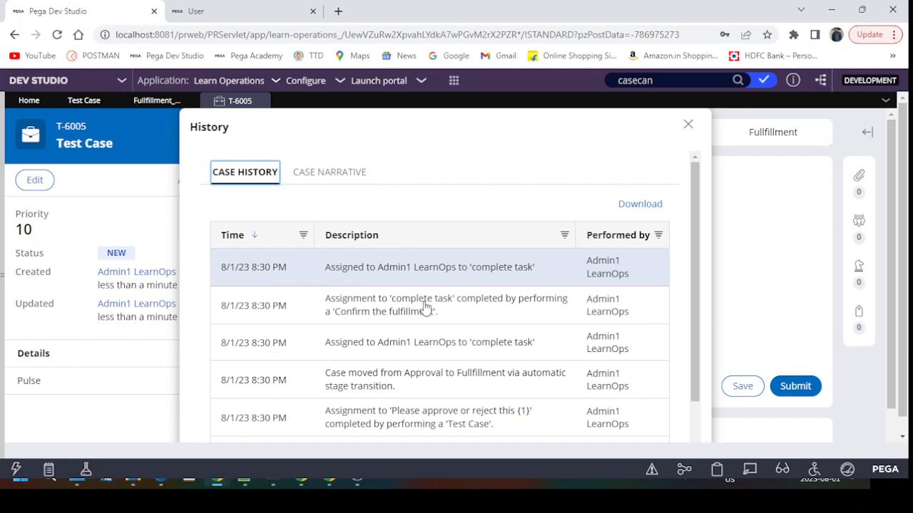
- Review the stage transition and 'complete task' assignment entries in the case history, and close the history
scroll(507, 342, "down", 4)
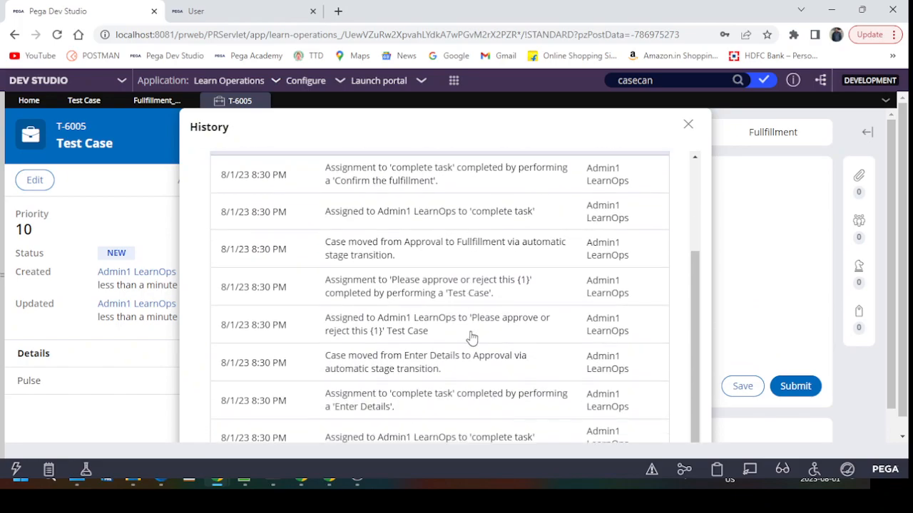
scroll(474, 342, "down", 3)
scroll(473, 299, "up", 6)
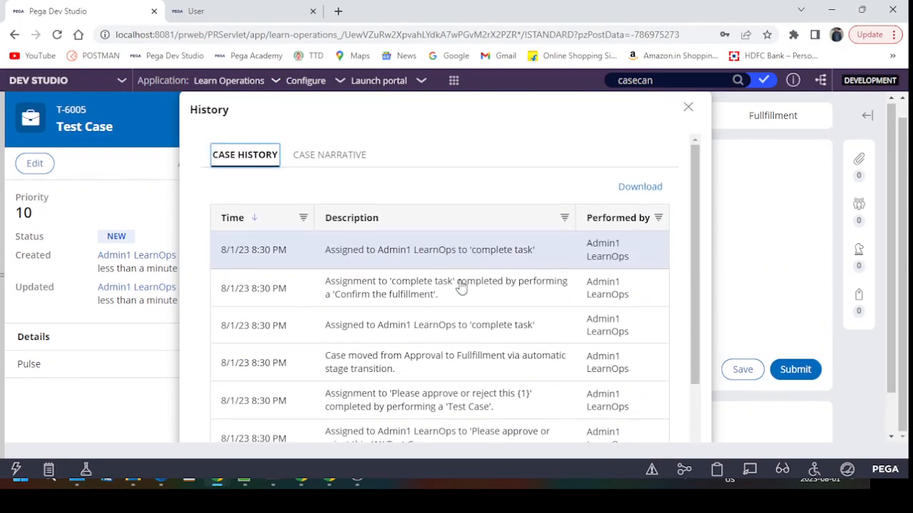
left_click_drag(539, 256, 471, 258)
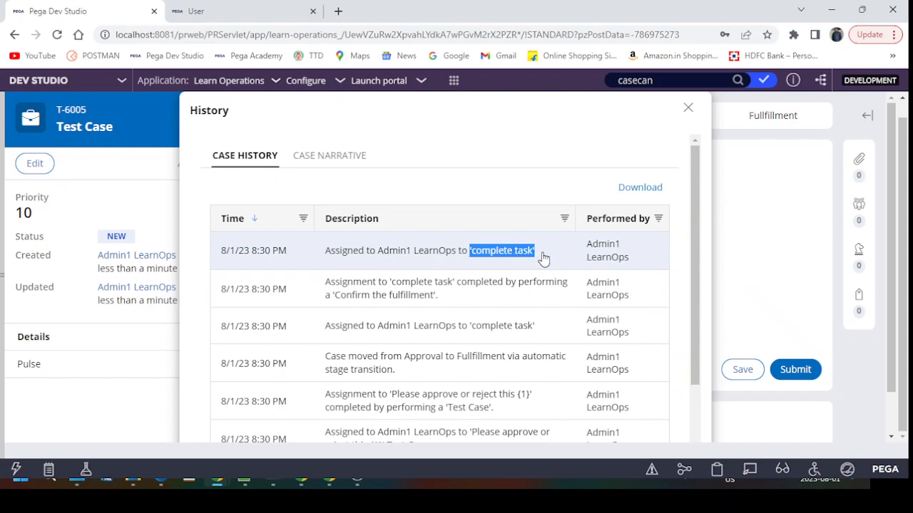
left_click(450, 303)
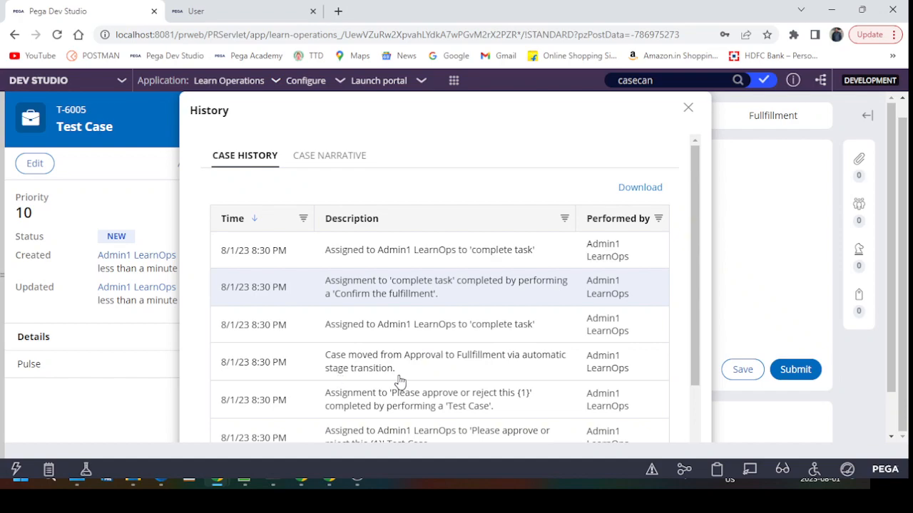
left_click(688, 108)
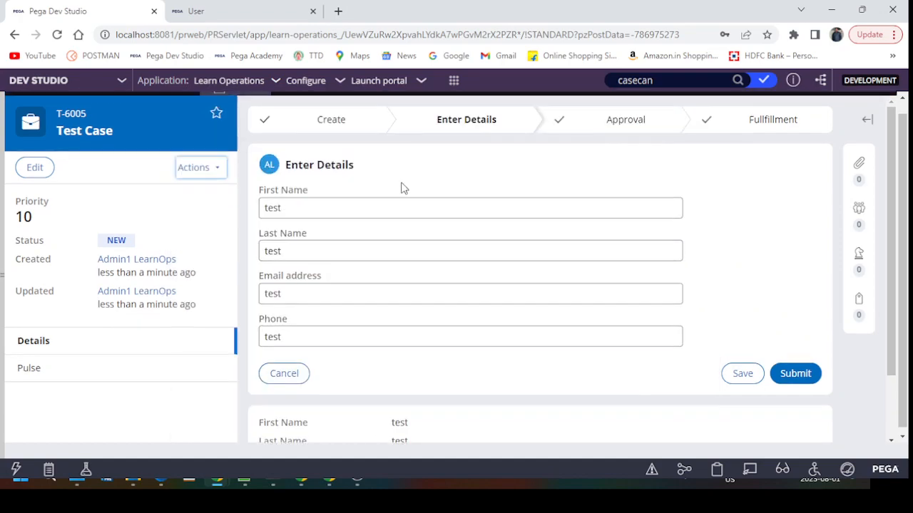